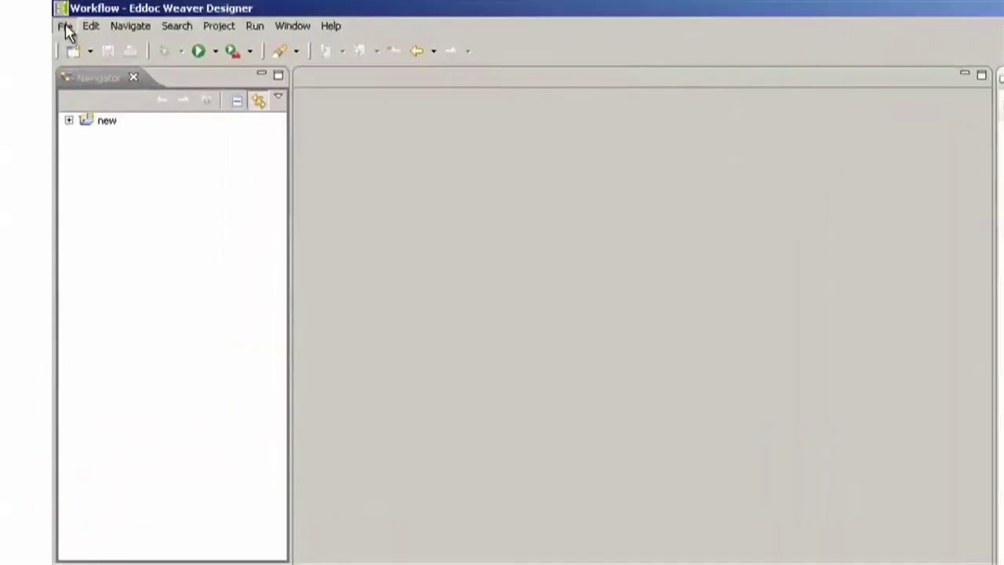
# Create a new Weaver project named White Paper Office with the default location and folder structure.
pyautogui.click(66, 29)
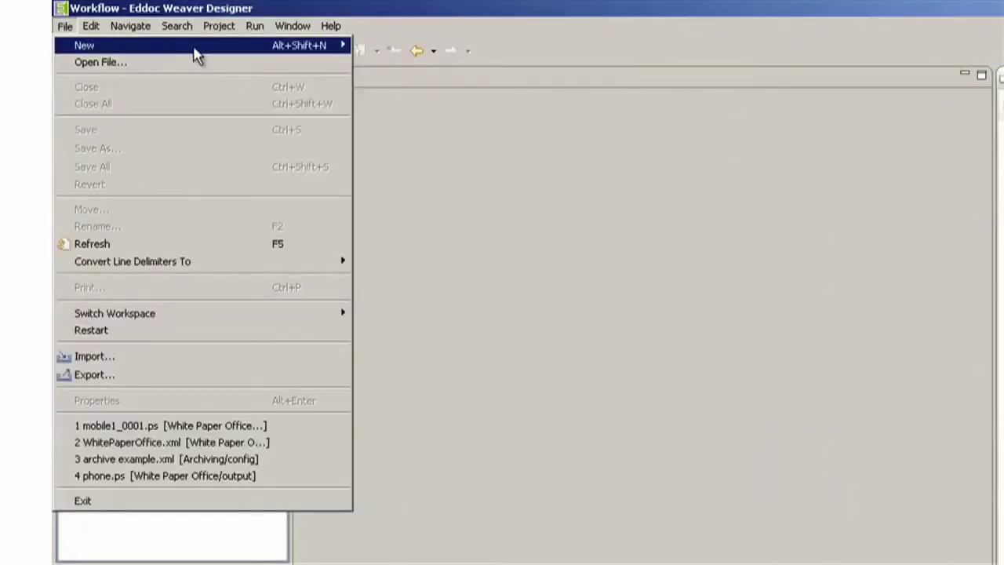
pyautogui.moveTo(210, 45)
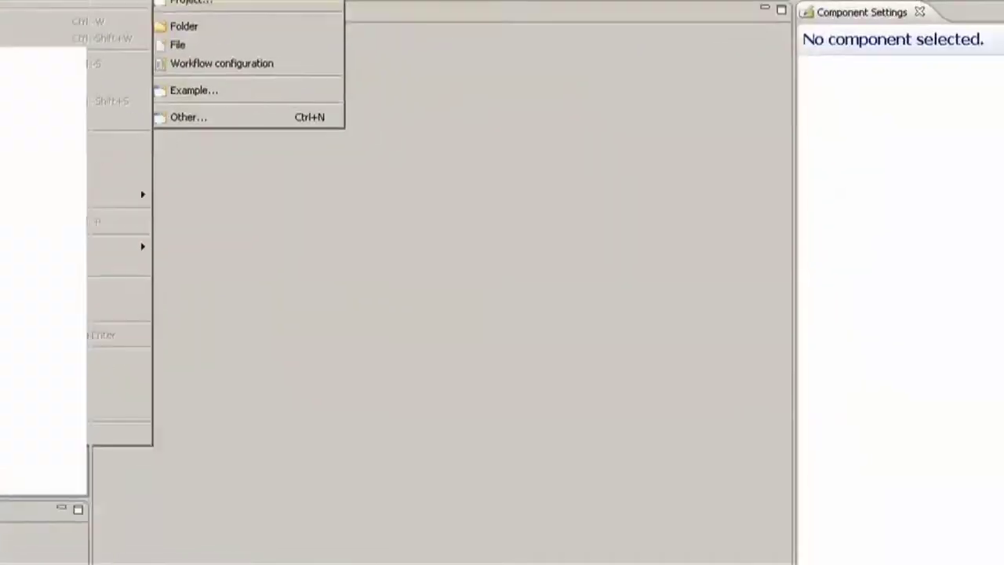
pyautogui.click(191, 2)
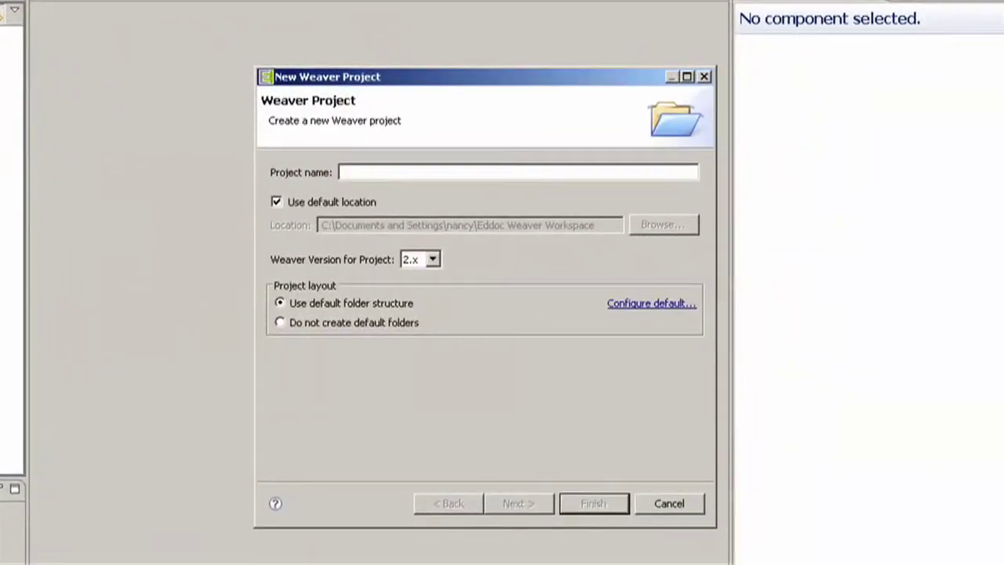
pyautogui.write('White ')
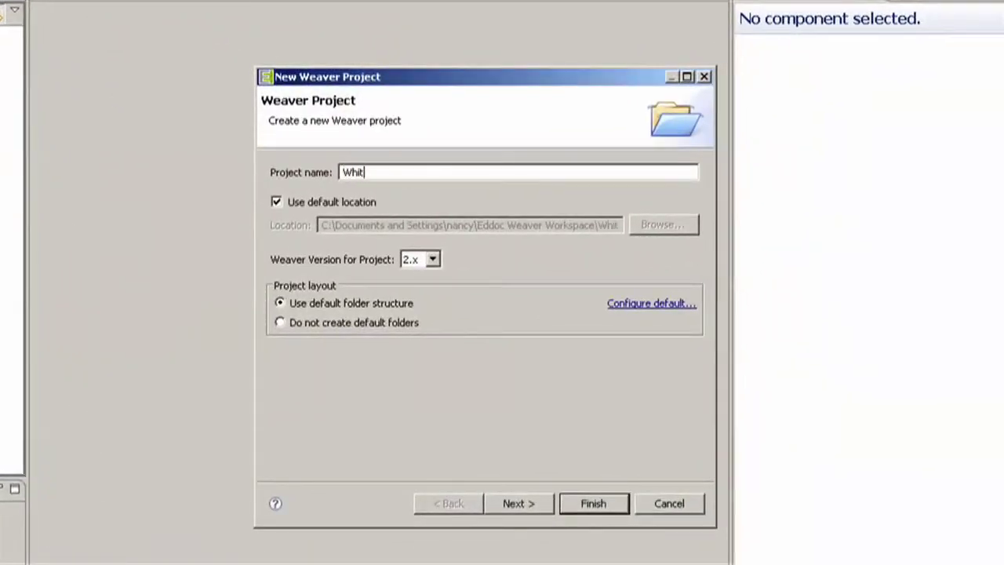
pyautogui.write('Paper Office')
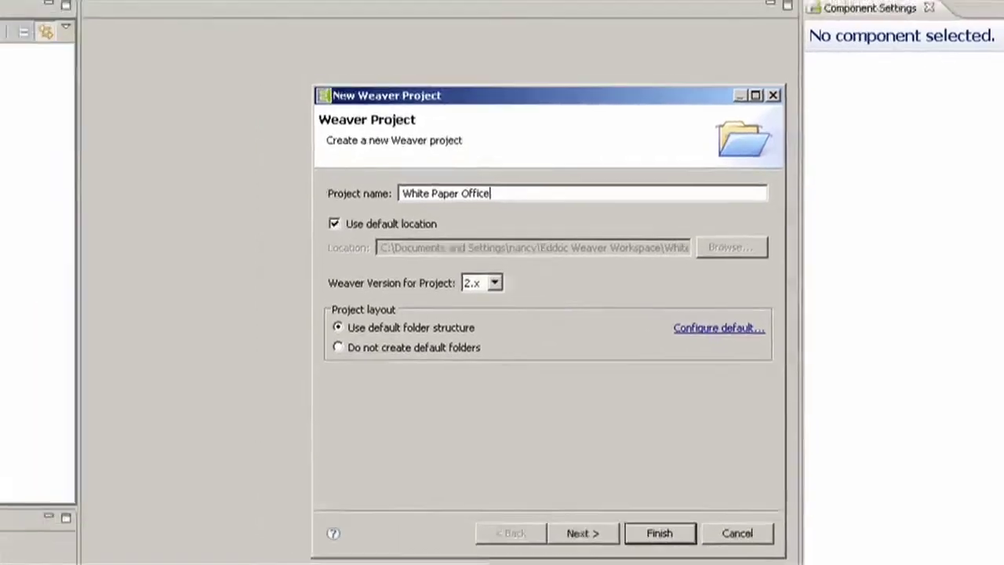
pyautogui.press('Return')
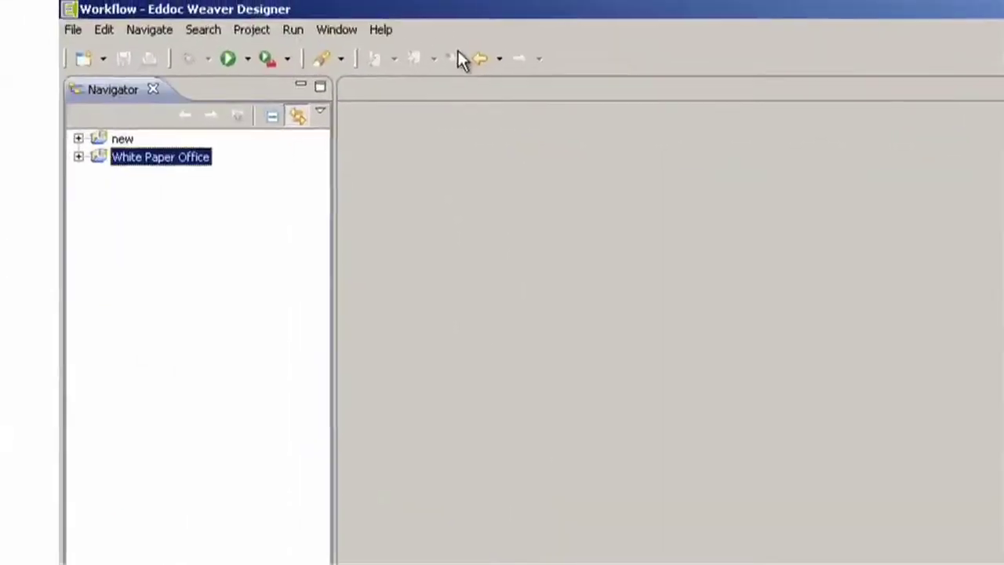
# Create a workflow configuration file named WPO in the config folder of the White Paper Office project.
pyautogui.click(78, 157)
pyautogui.rightClick(141, 175)
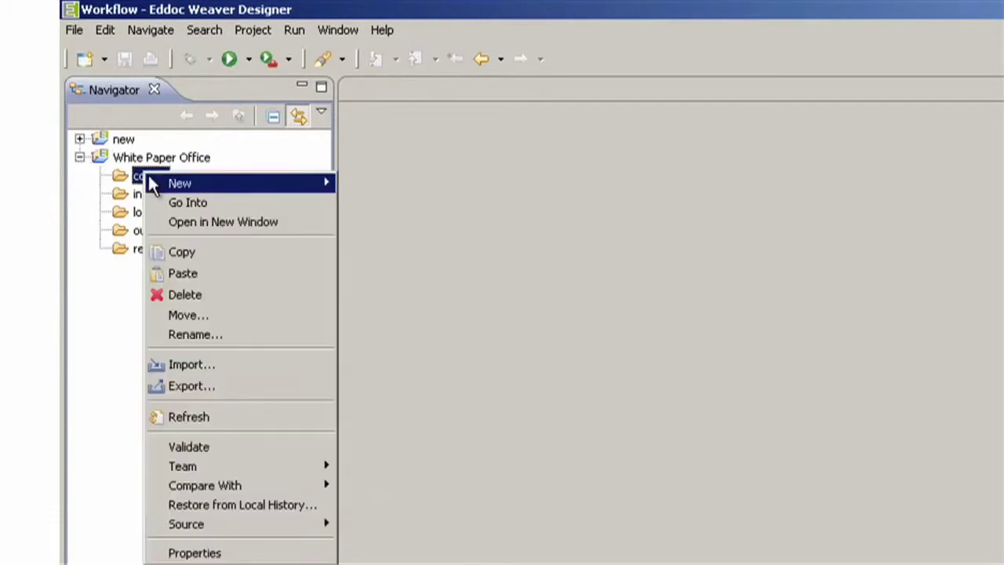
pyautogui.moveTo(241, 183)
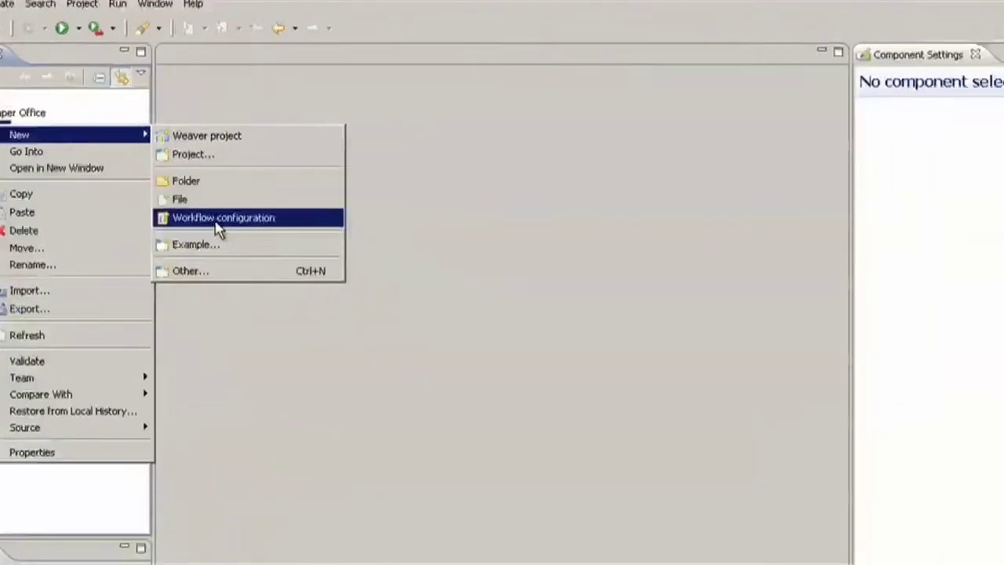
pyautogui.click(220, 219)
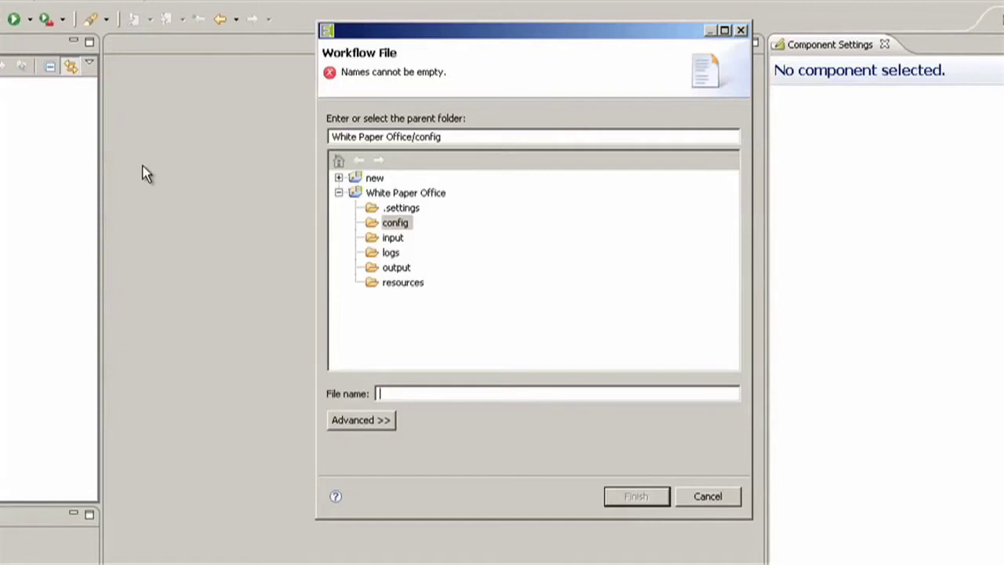
pyautogui.write('WPO')
pyautogui.press('Return')
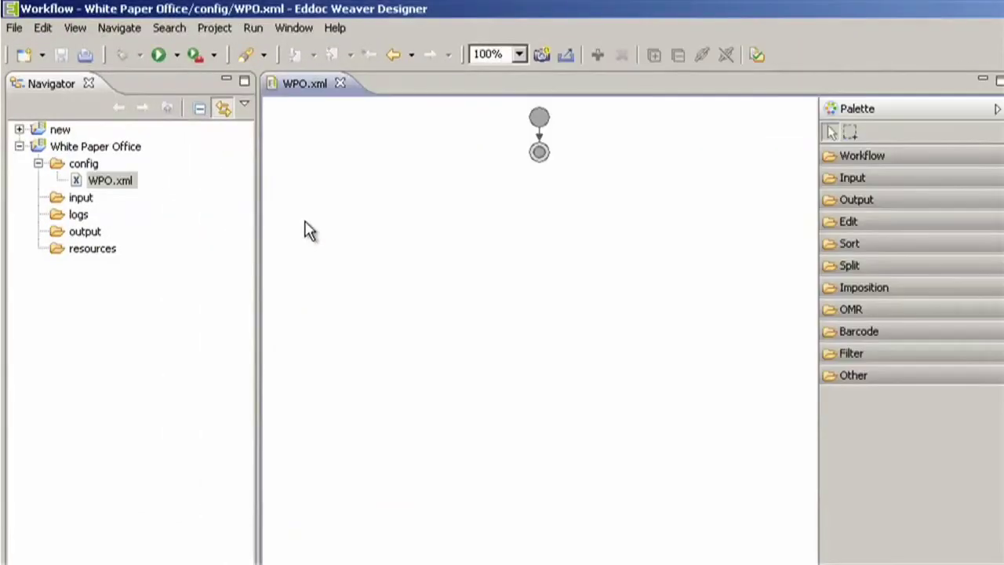
# Copy mobile1.ps, phone1.ps and phone2.ps from the WPOexample folder in the file manager into the project's input folder and expand it.
pyautogui.click(93, 204)
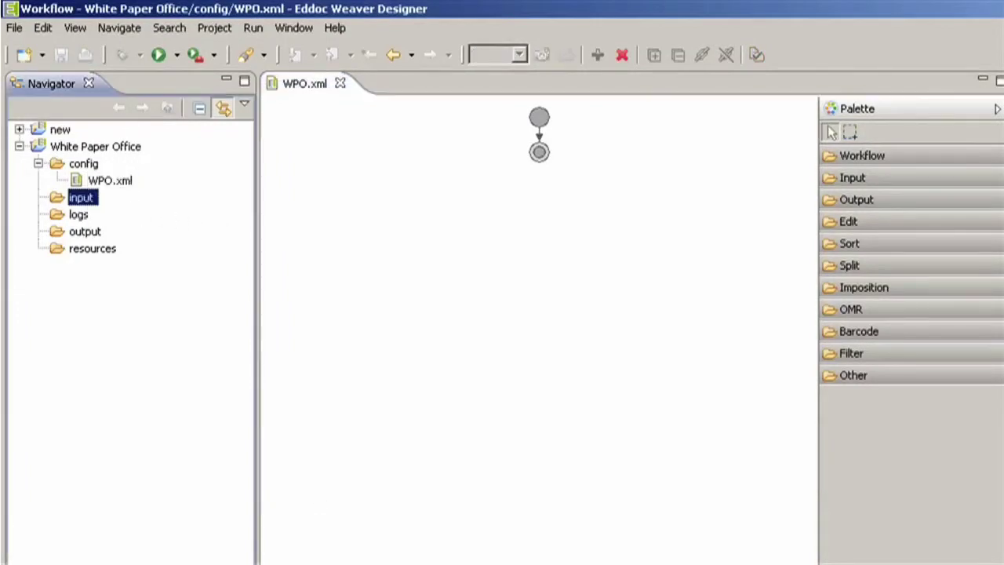
pyautogui.hotkey('alt', 'Tab')
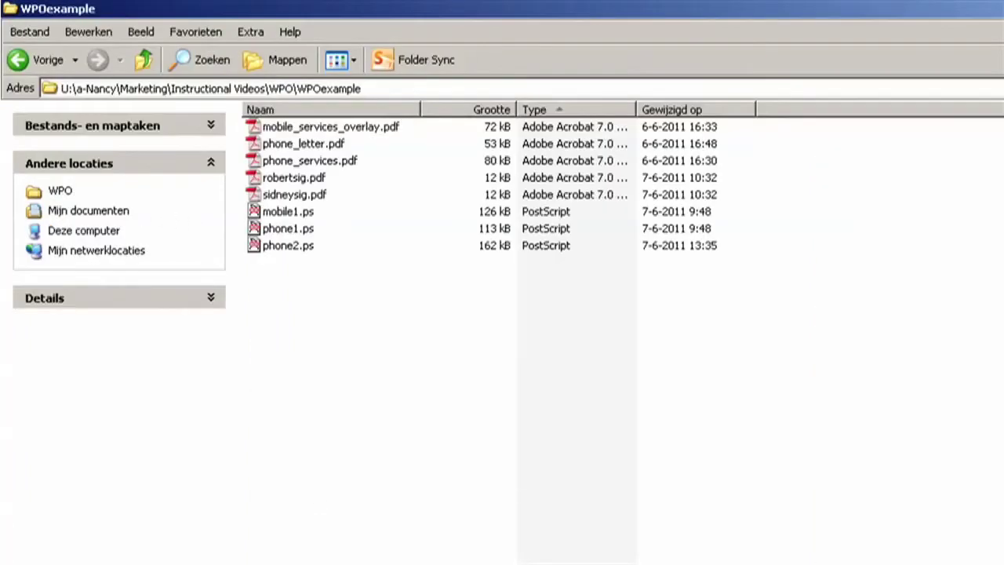
pyautogui.click(287, 212)
pyautogui.keyDown('shift'); pyautogui.click(296, 251); pyautogui.keyUp('shift')
pyautogui.hotkey('alt', 'Tab')
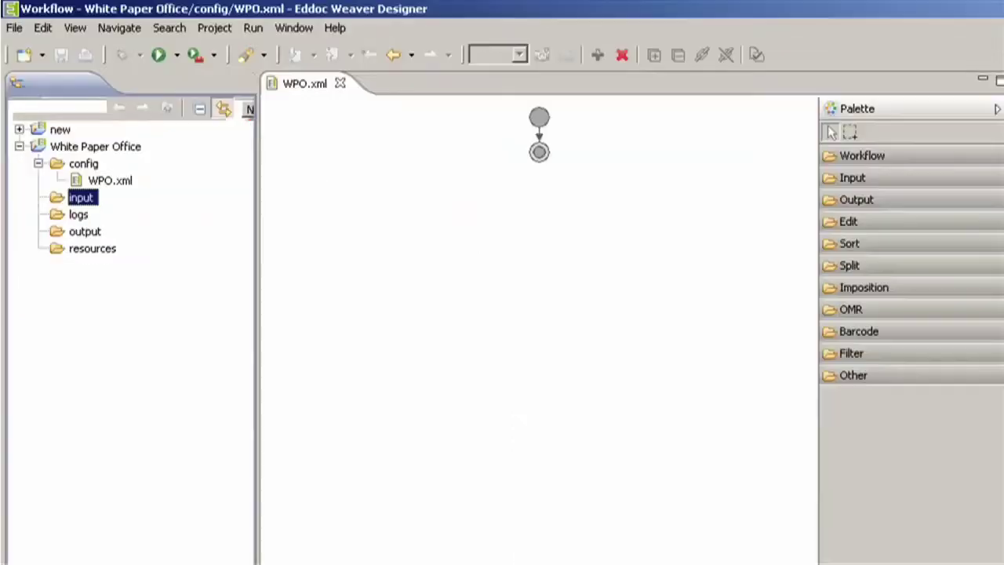
pyautogui.hotkey('ctrl', 'v')
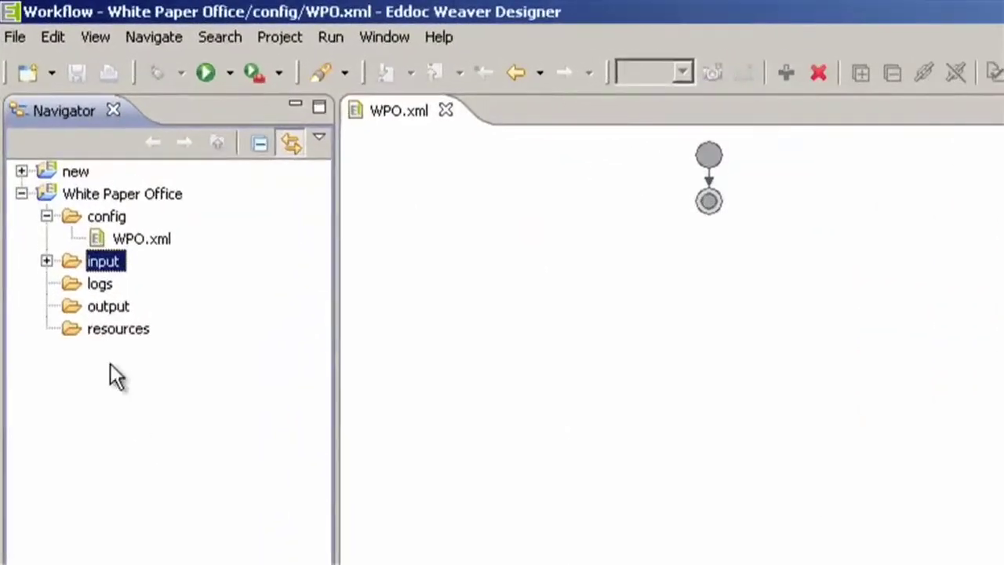
pyautogui.click(40, 212)
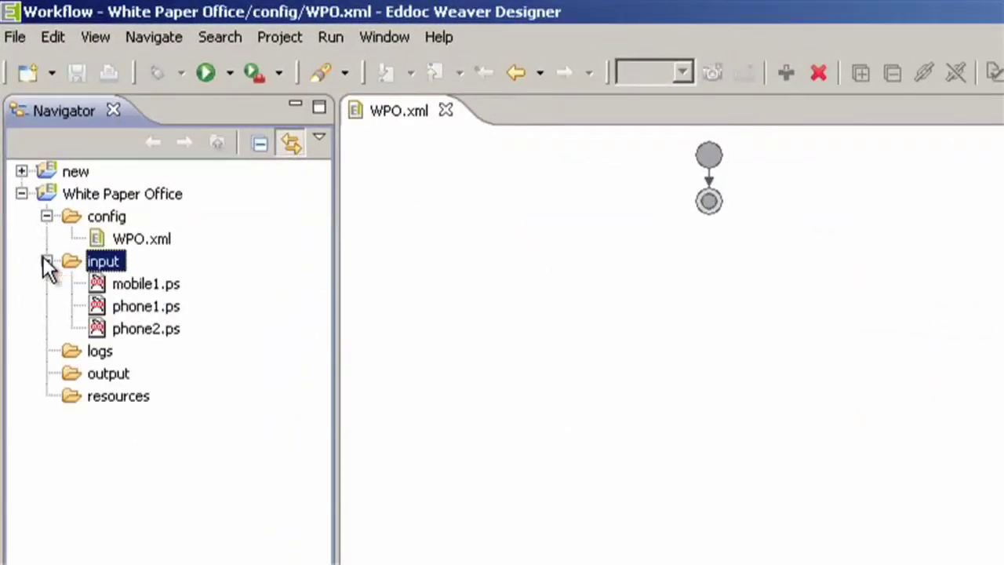
# Copy the five PDF files from the WPOexample folder in the file manager into the project's resources folder and expand it.
pyautogui.click(111, 392)
pyautogui.hotkey('alt', 'Tab')
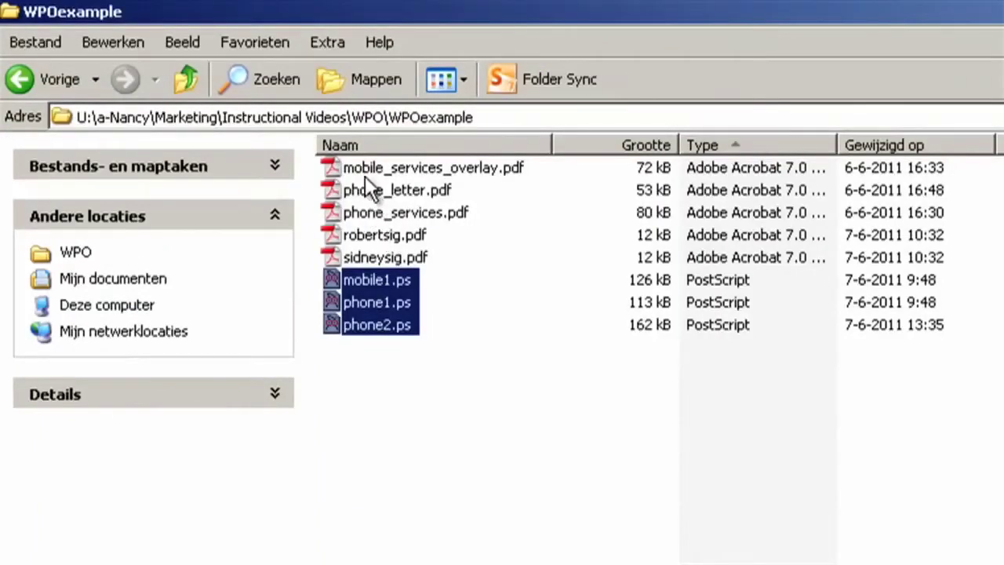
pyautogui.click(371, 168)
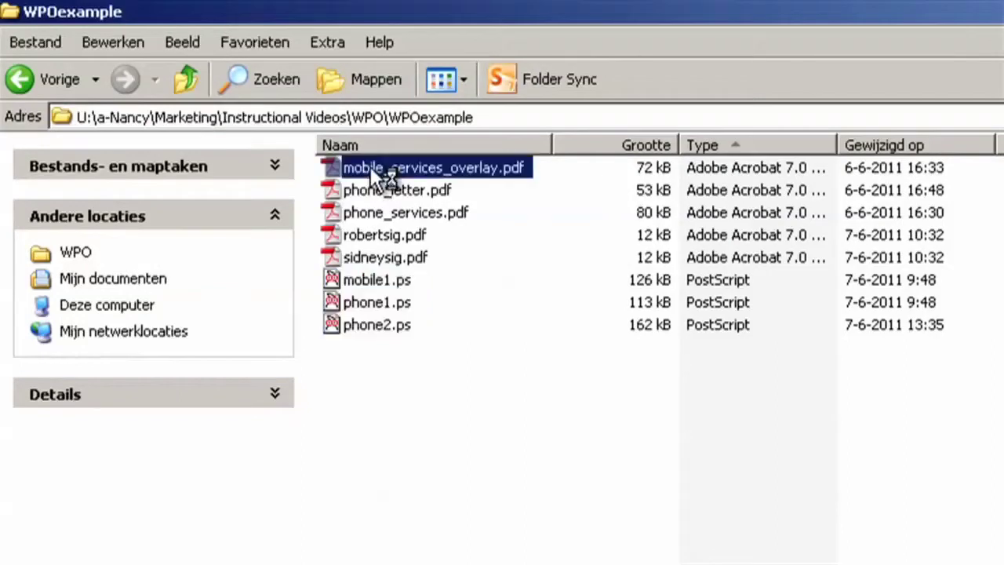
pyautogui.keyDown('shift'); pyautogui.click(395, 258); pyautogui.keyUp('shift')
pyautogui.hotkey('alt', 'Tab')
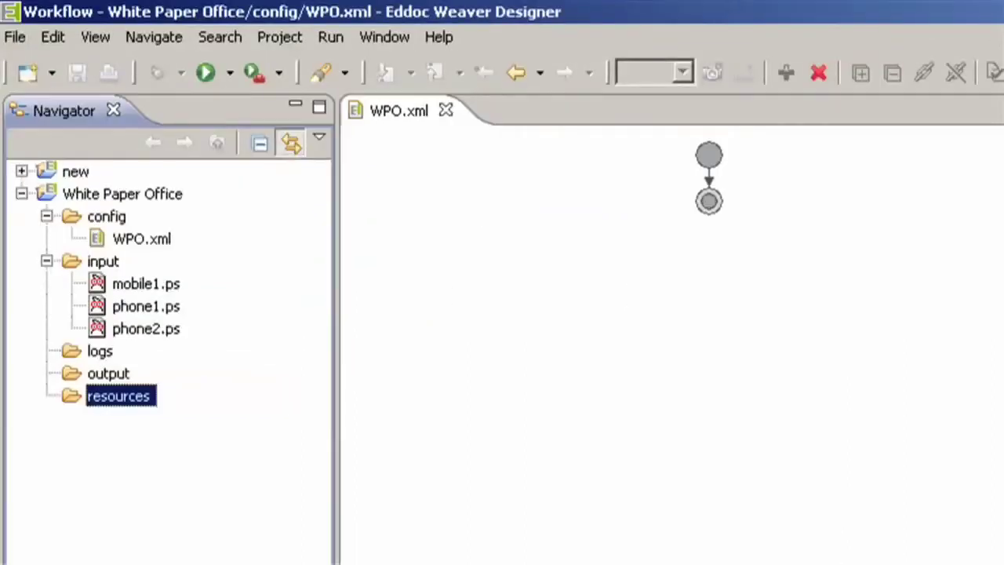
pyautogui.hotkey('ctrl', 'v')
pyautogui.click(47, 397)
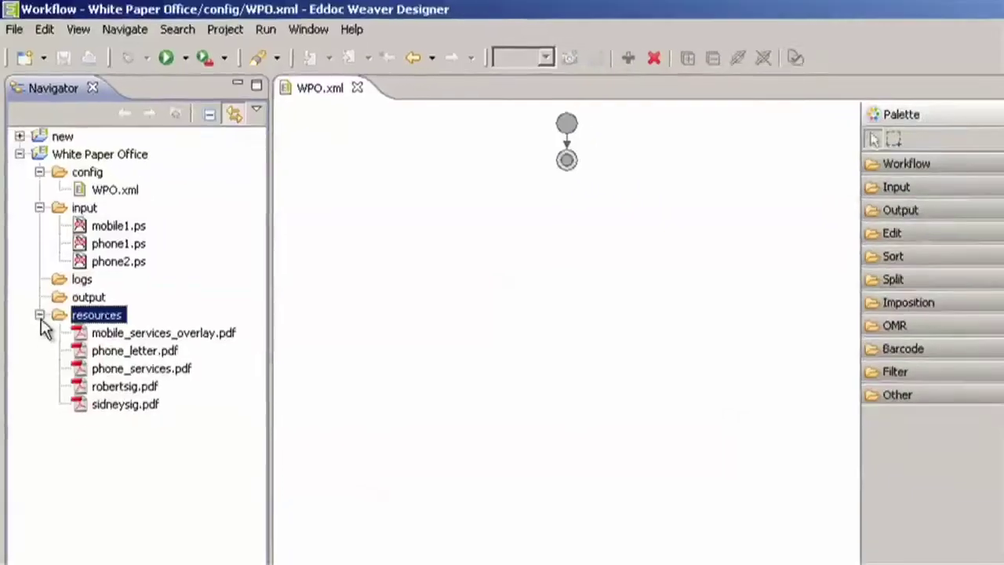
# Insert a Read PS input component between the start and end nodes of the WPO.xml workflow.
pyautogui.click(838, 175)
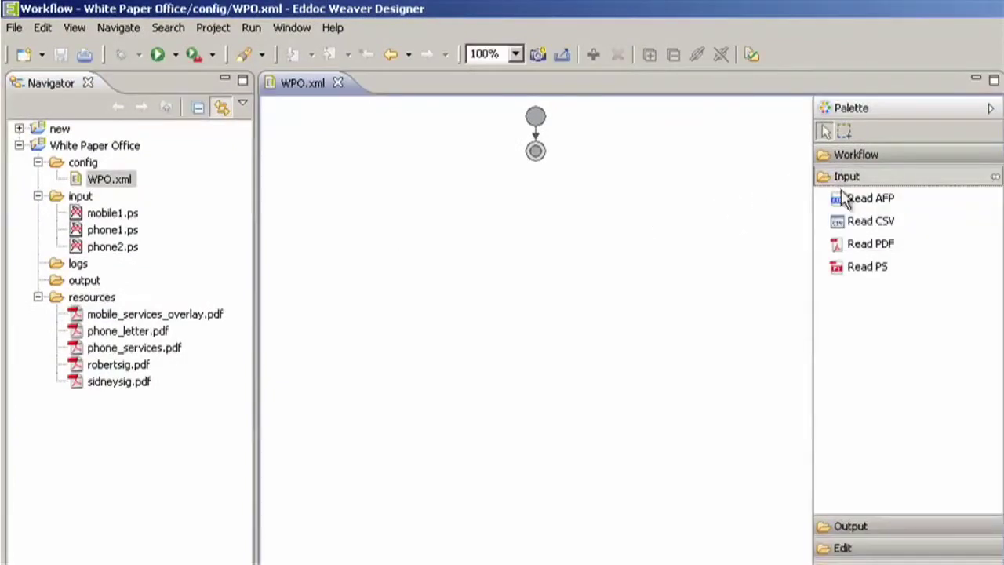
pyautogui.click(861, 269)
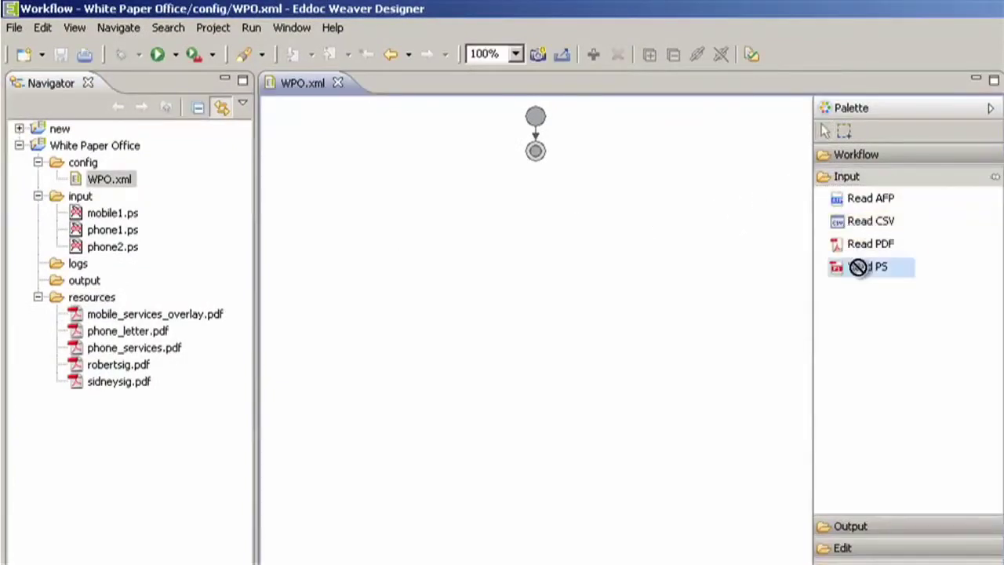
pyautogui.click(542, 151)
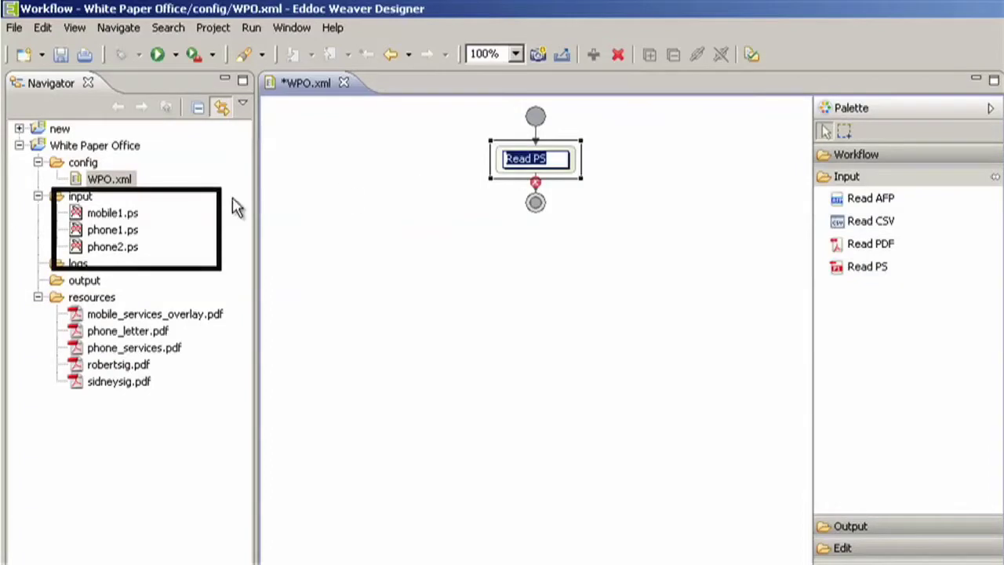
# Insert an Add Overlay edit component directly after Read PS in the workflow.
pyautogui.click(845, 178)
pyautogui.click(841, 220)
pyautogui.moveTo(876, 264); pyautogui.dragTo(567, 198)
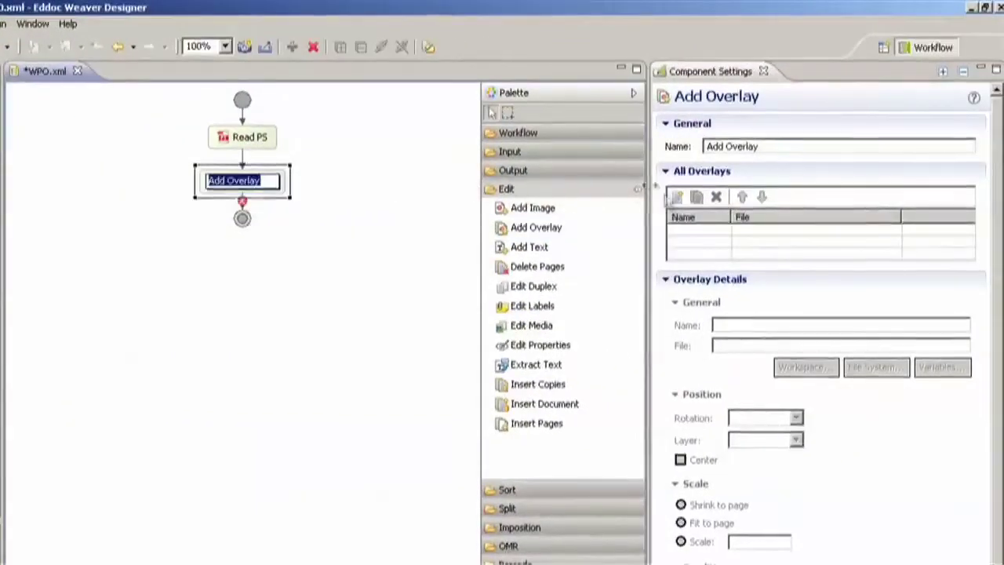
# Create a new overlay entry in the Add Overlay component and name it Mobile.
pyautogui.click(794, 207)
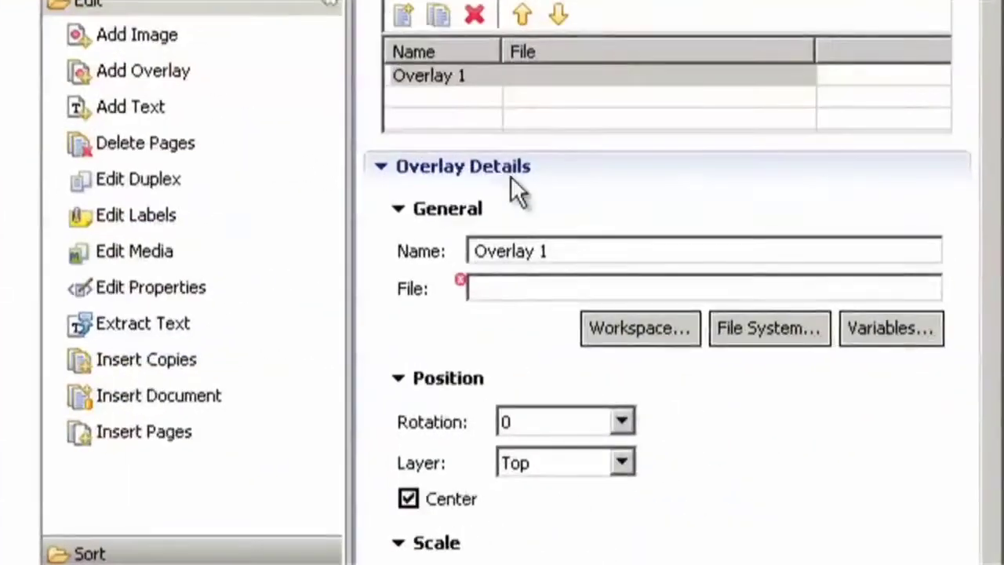
pyautogui.moveTo(571, 251); pyautogui.dragTo(347, 262)
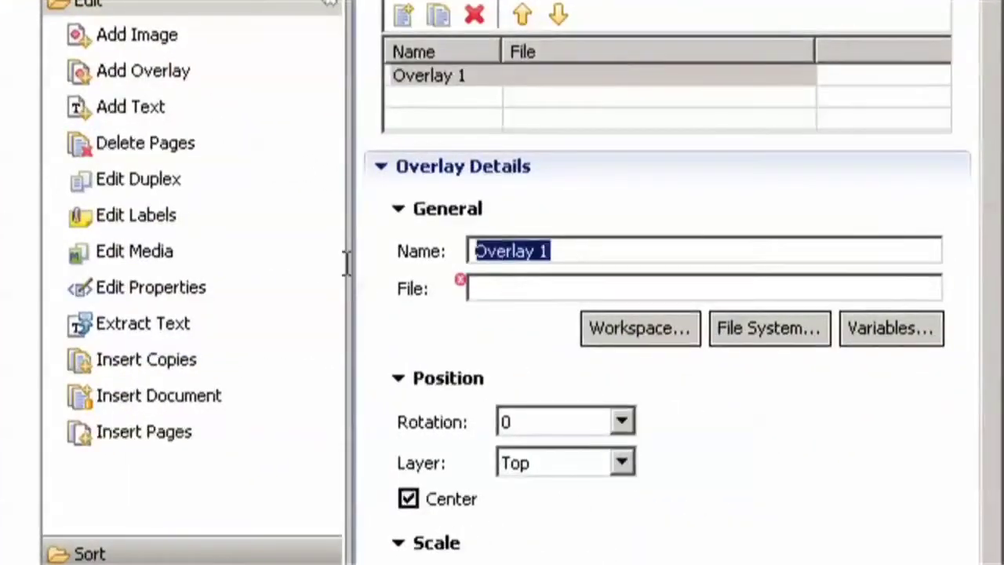
pyautogui.write('Mobile')
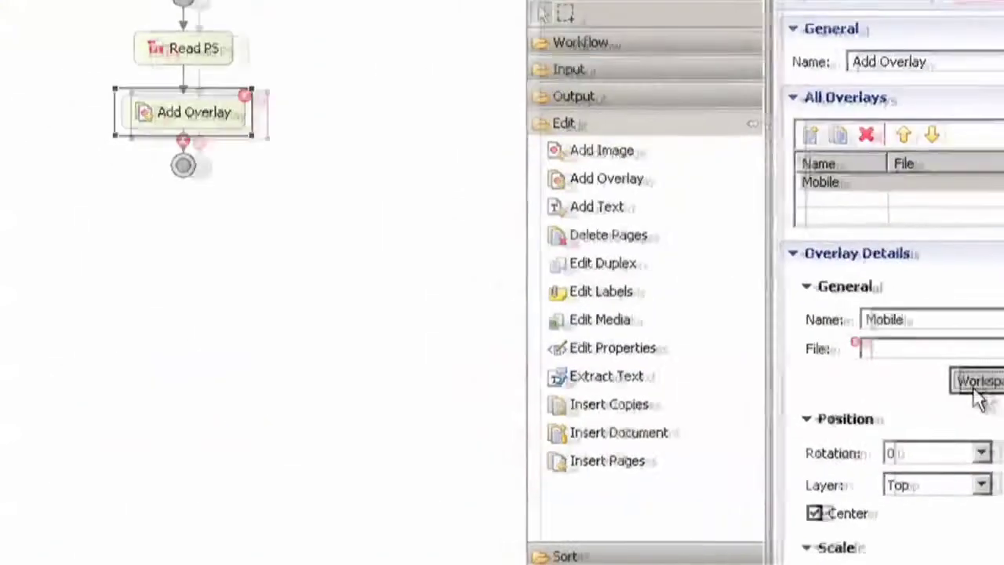
# Set the Mobile overlay's file to mobile_services_overlay.pdf from the workspace's resources folder.
pyautogui.click(640, 327)
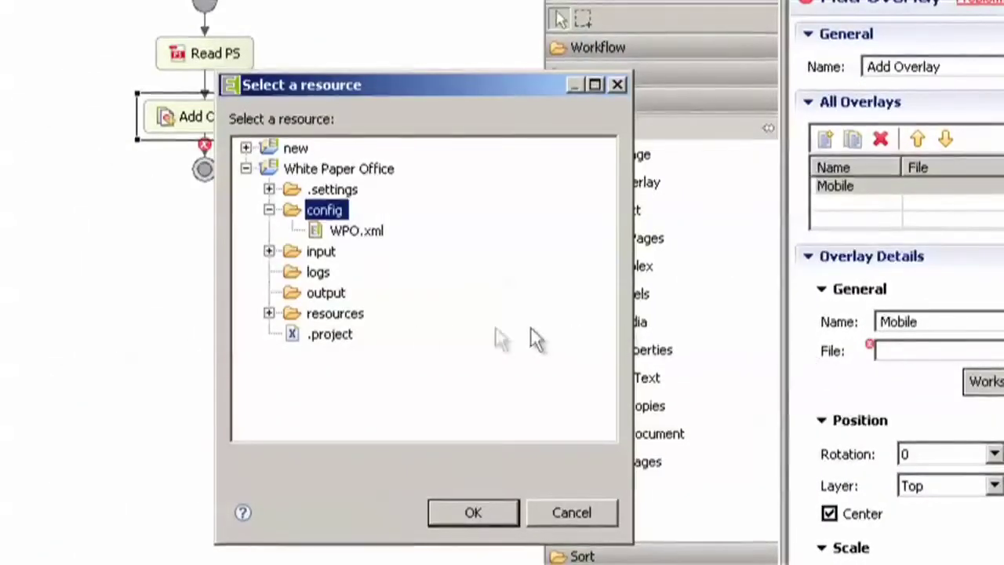
pyautogui.click(270, 314)
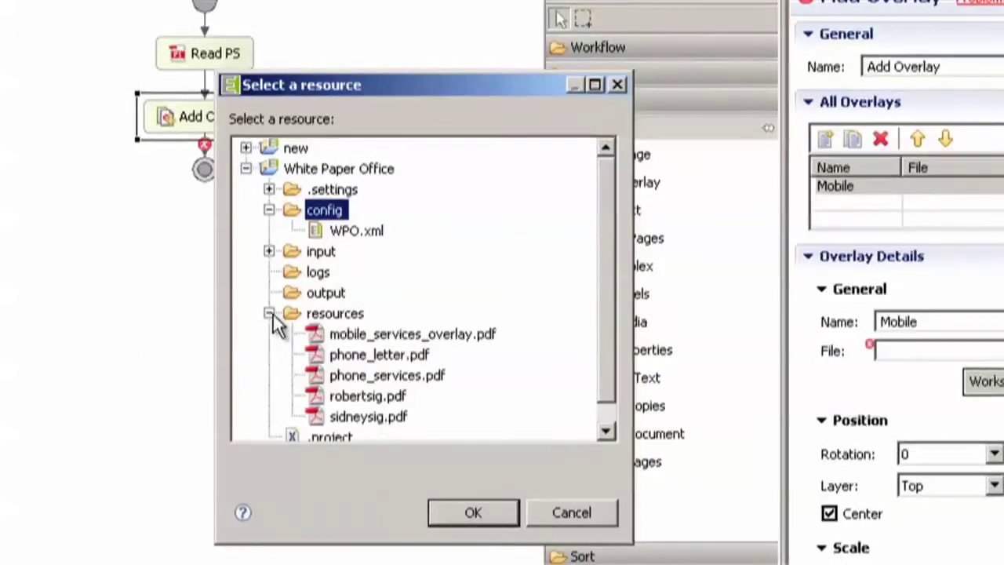
pyautogui.click(367, 333)
pyautogui.click(472, 511)
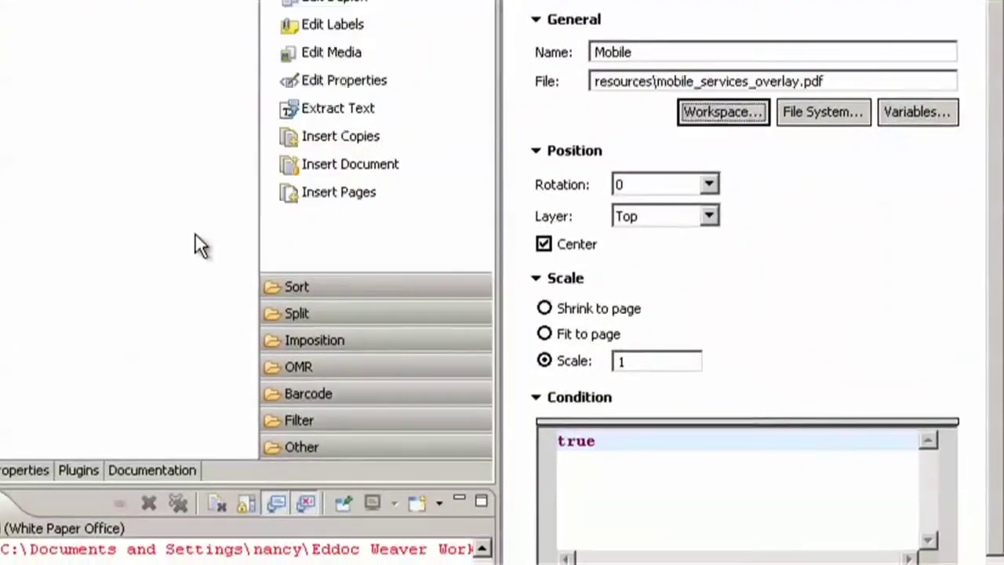
# Set the Mobile overlay's condition to sheet.pagedevice.type=="mobileletter".
pyautogui.moveTo(627, 453); pyautogui.dragTo(481, 441)
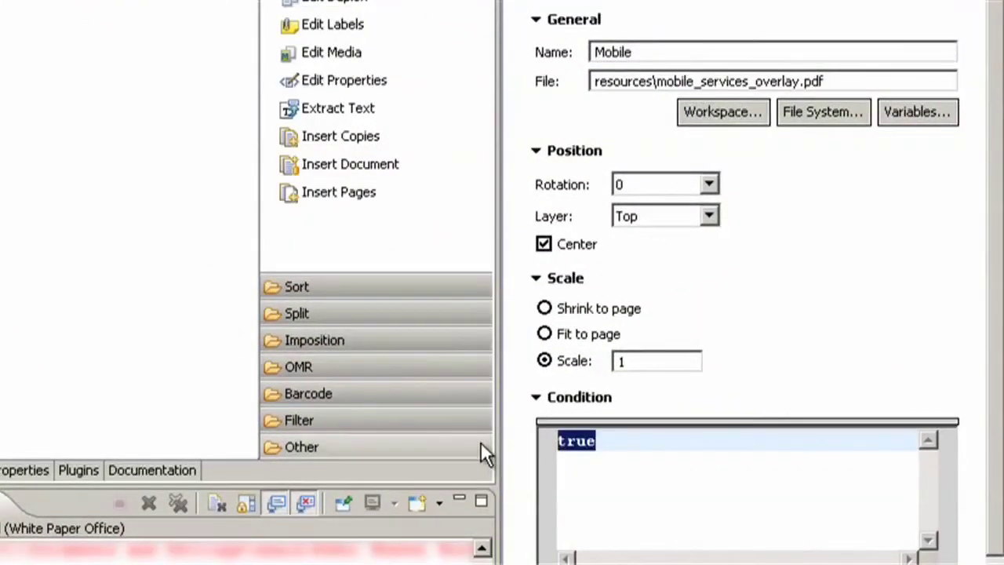
pyautogui.write('sheet')
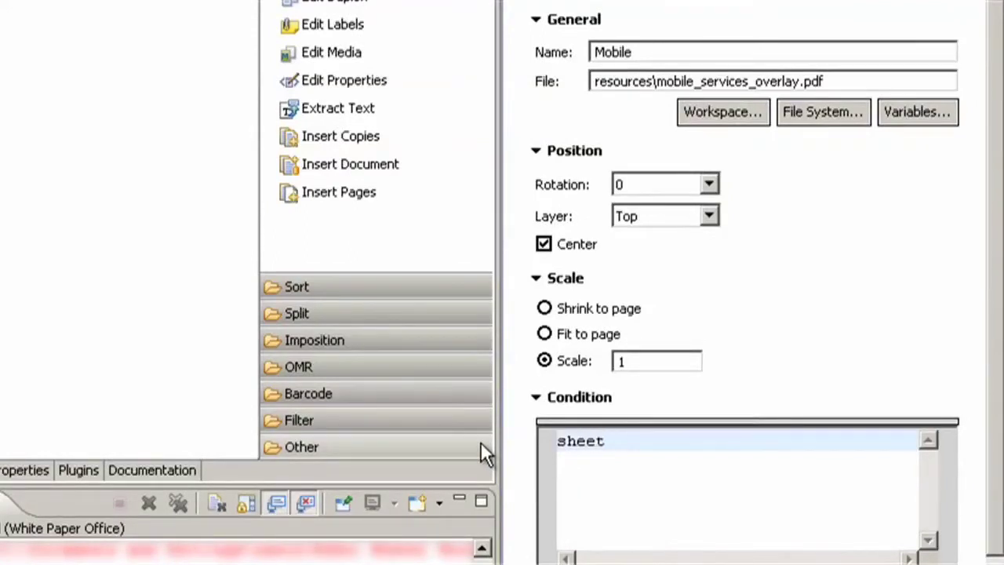
pyautogui.write('.pagedev')
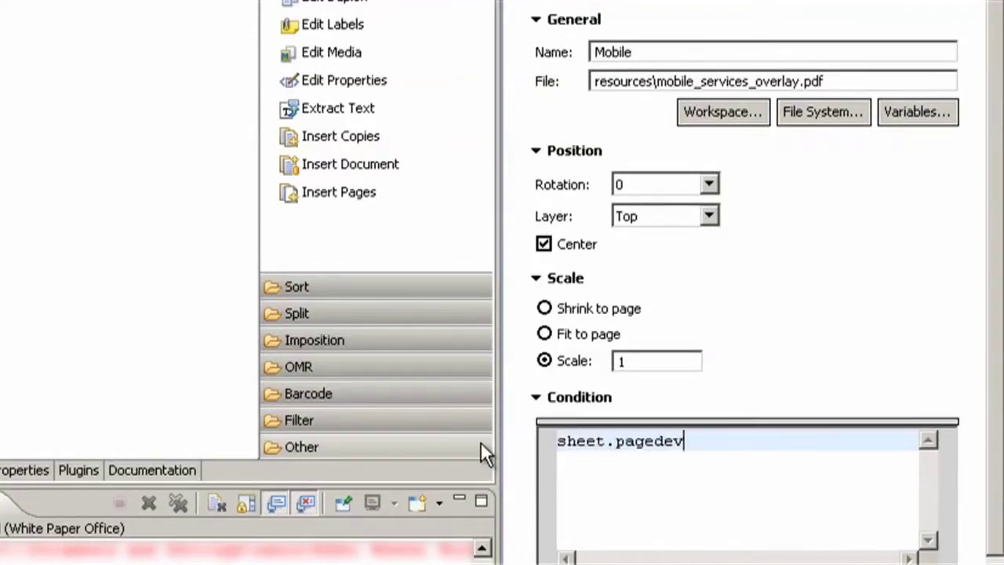
pyautogui.write('ice.typ')
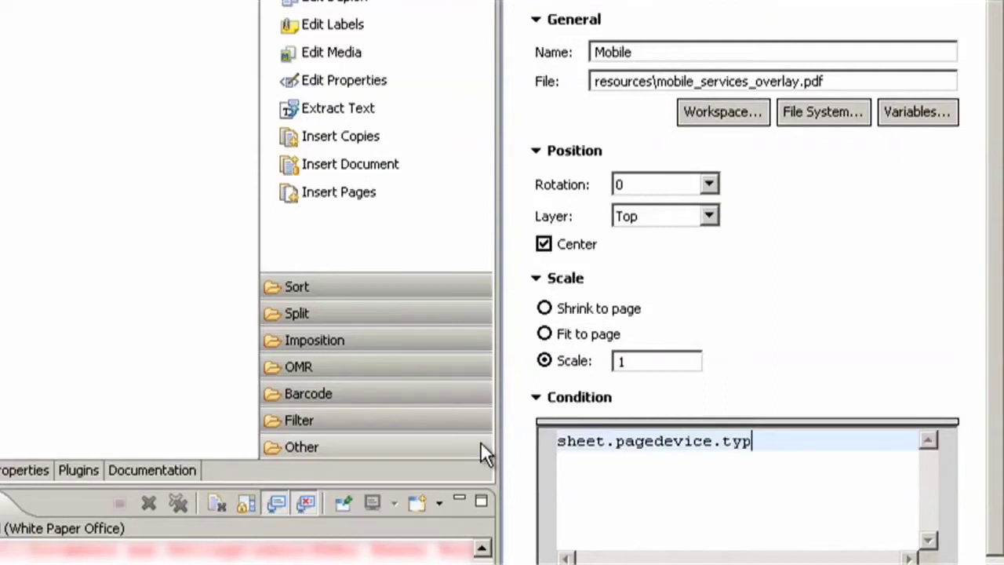
pyautogui.write('e=="m')
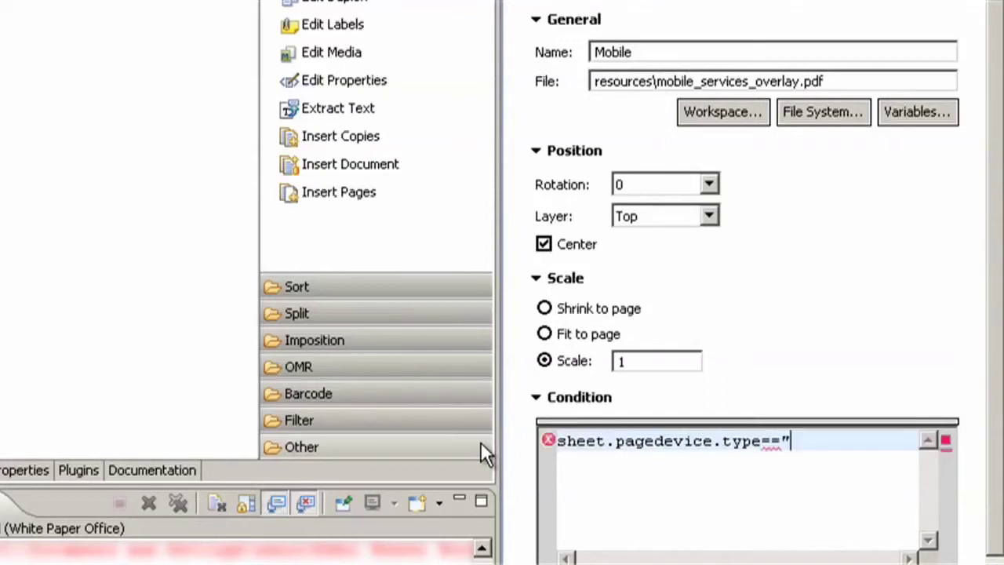
pyautogui.write('obilet')
pyautogui.press('BackSpace')
pyautogui.write('letter')
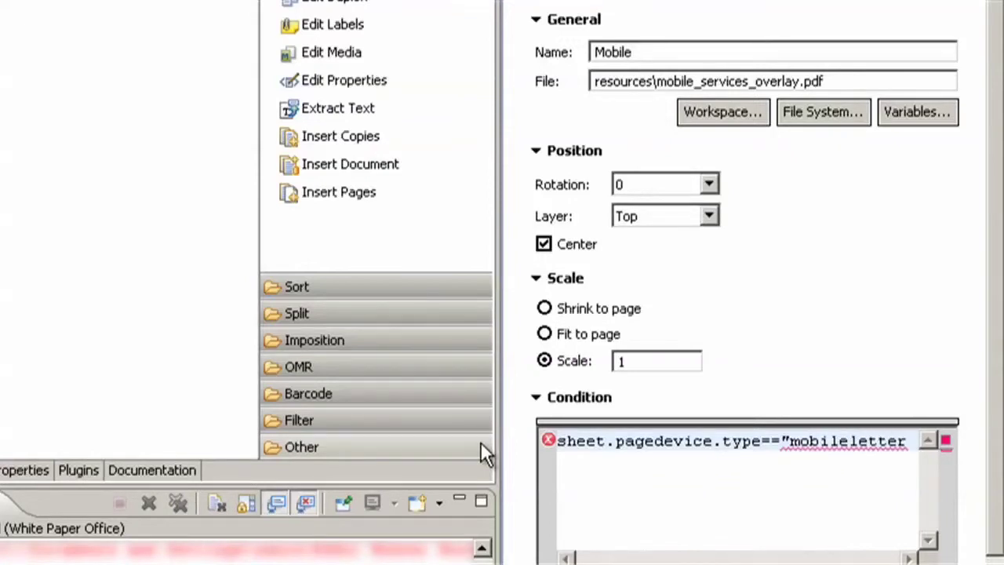
pyautogui.write('"')
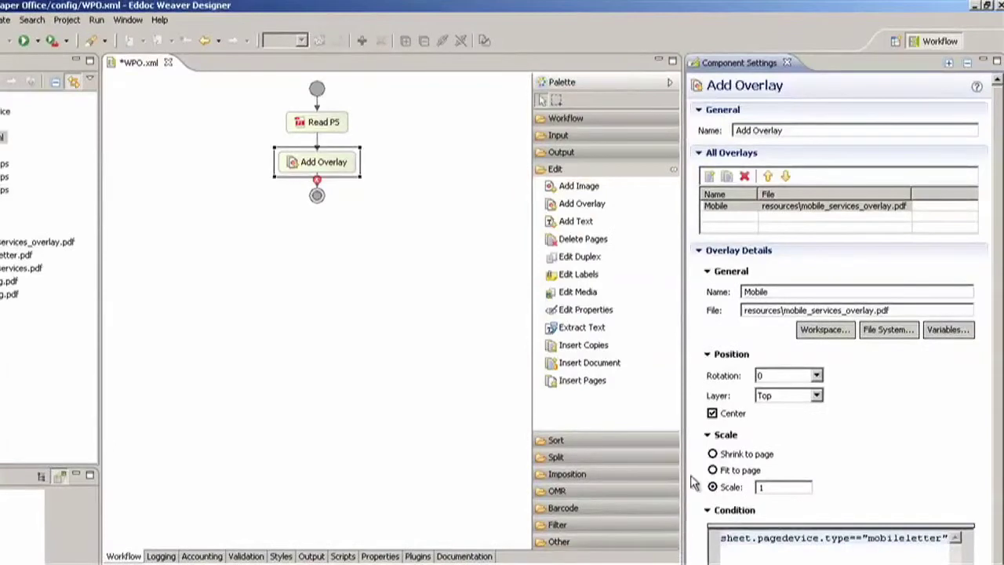
# Add overlays phoneletter with resources\phone_letter.pdf and phoneinvoice with resources\phone_services.pdf, the latter conditional on sheet.pagedevice.type=="phoneinvoice".
pyautogui.click(706, 177)
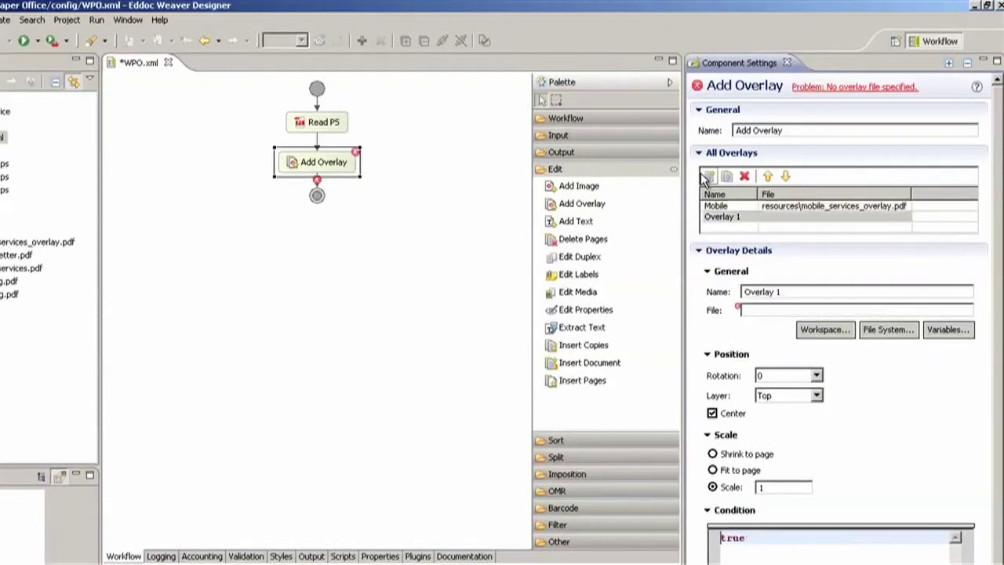
pyautogui.moveTo(797, 289); pyautogui.dragTo(698, 284)
pyautogui.write('phoneinvoice')
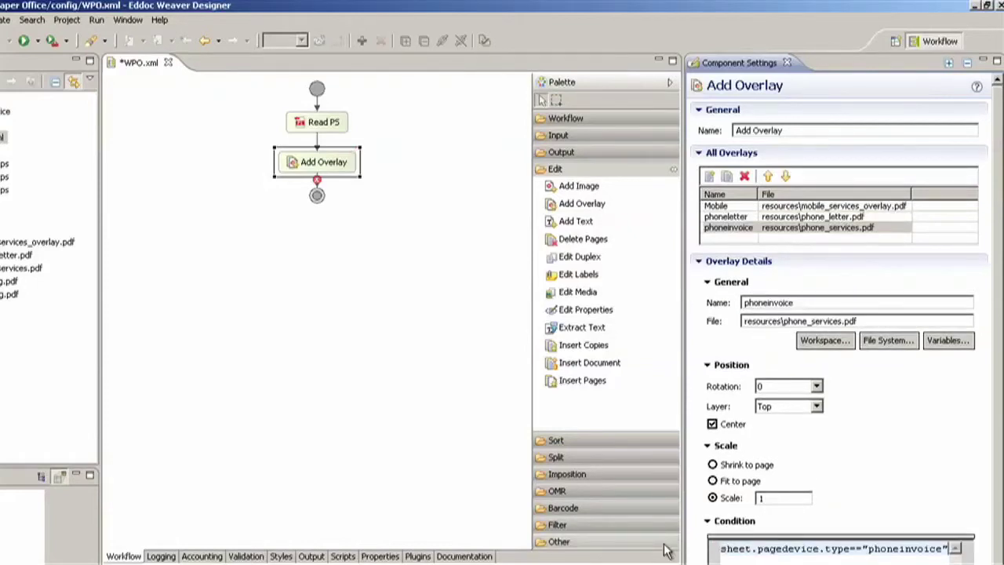
# Insert an Add Image edit component directly after Add Overlay in the workflow.
pyautogui.click(581, 194)
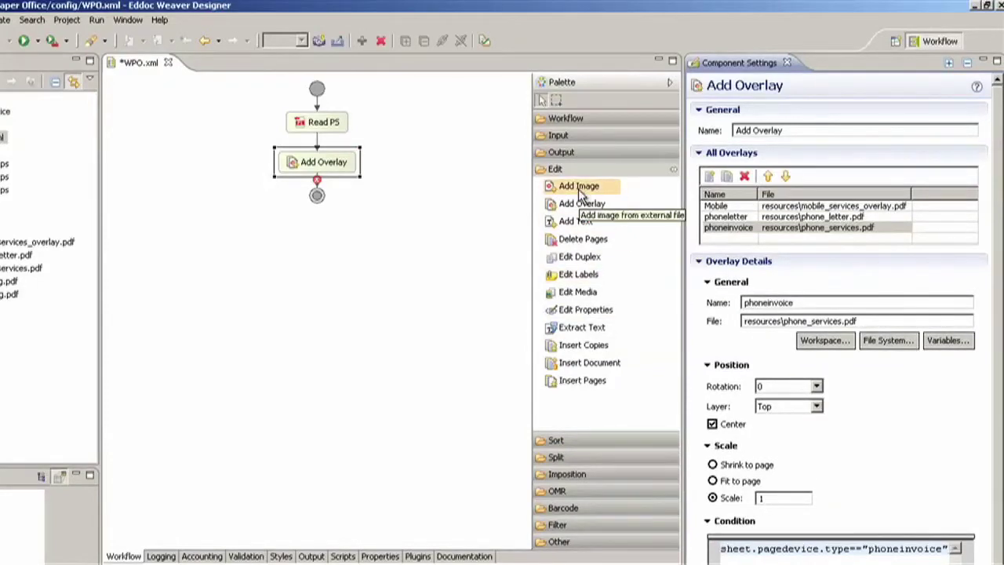
pyautogui.moveTo(579, 193); pyautogui.dragTo(435, 190)
pyautogui.moveTo(349, 188); pyautogui.dragTo(349, 189)
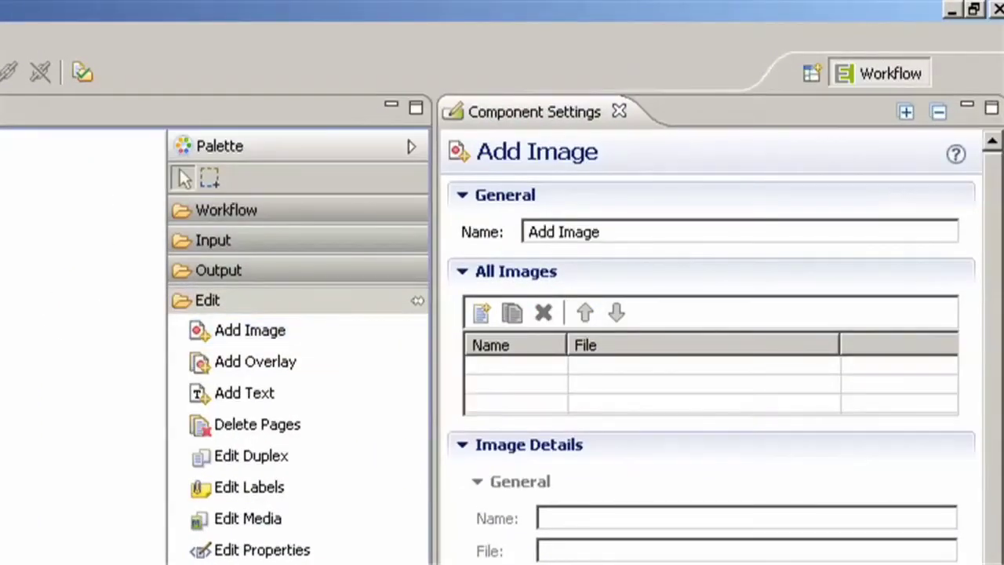
# Create a new image entry in the Add Image component and name it SidSig.
pyautogui.click(474, 311)
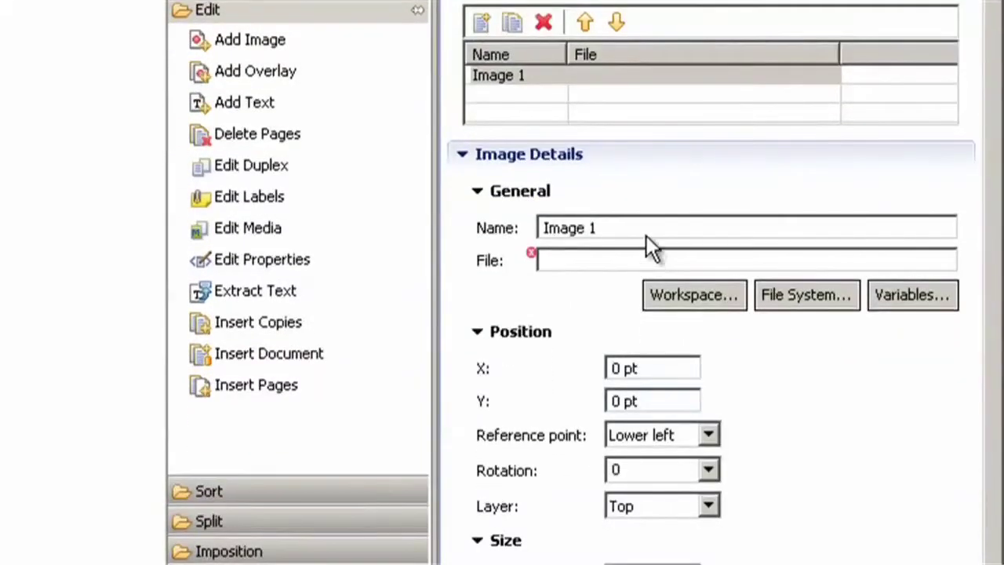
pyautogui.moveTo(647, 236); pyautogui.dragTo(501, 225)
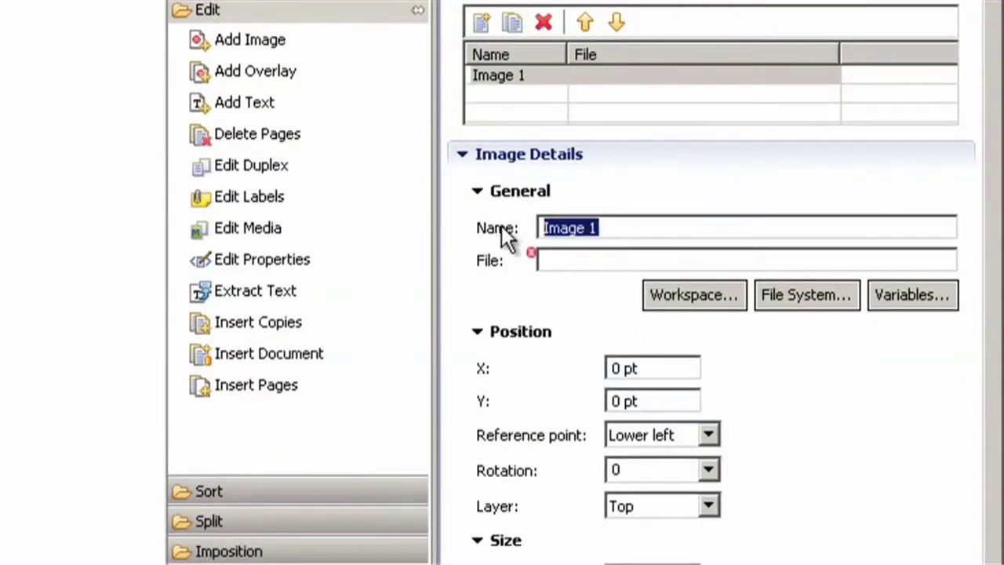
pyautogui.write('SidSig')
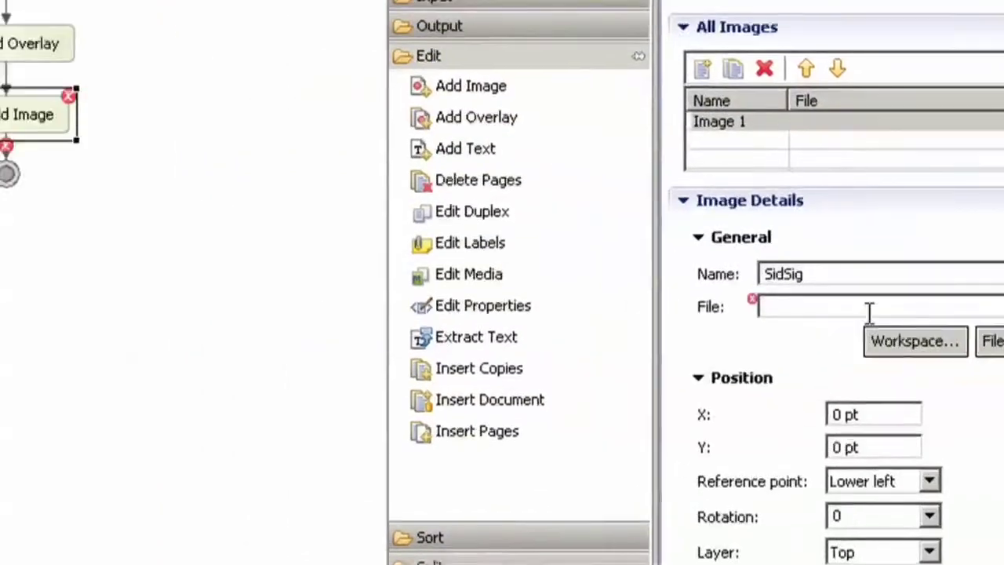
# Set the SidSig image's file to sidneysig.pdf from the workspace's resources folder.
pyautogui.click(654, 261)
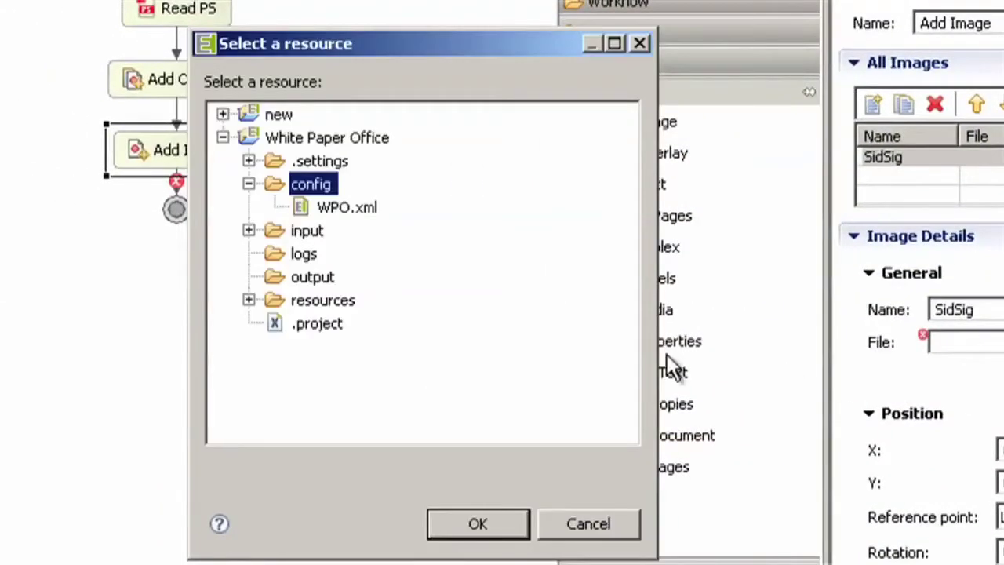
pyautogui.click(249, 301)
pyautogui.click(360, 415)
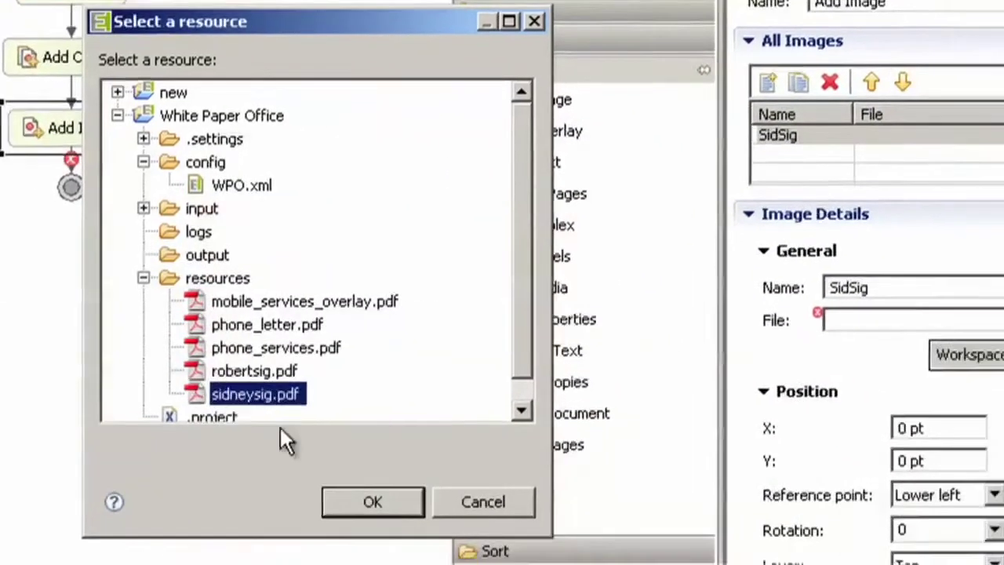
pyautogui.click(478, 524)
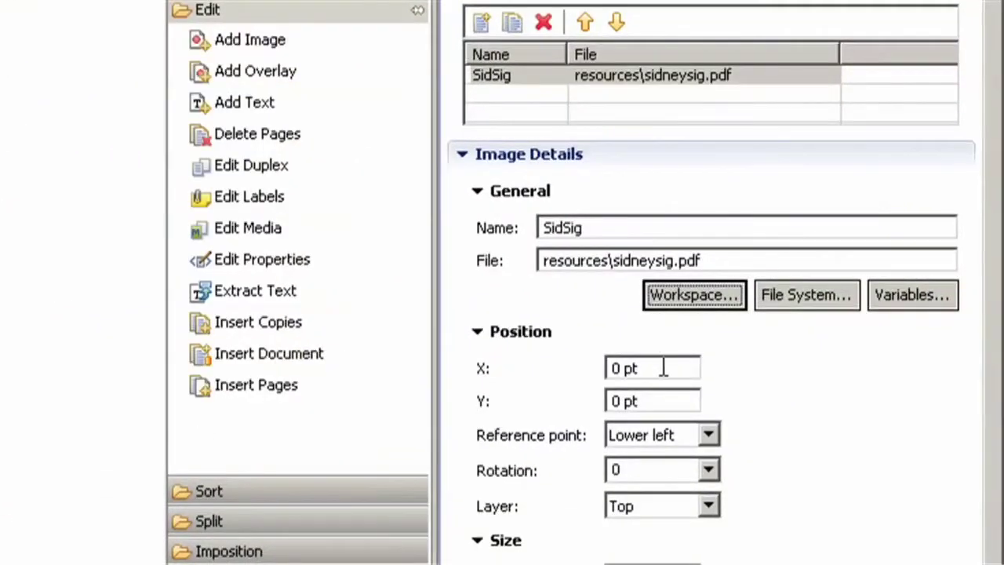
# Position the SidSig image at X 66 pt and Y 155 pt.
pyautogui.click(663, 368)
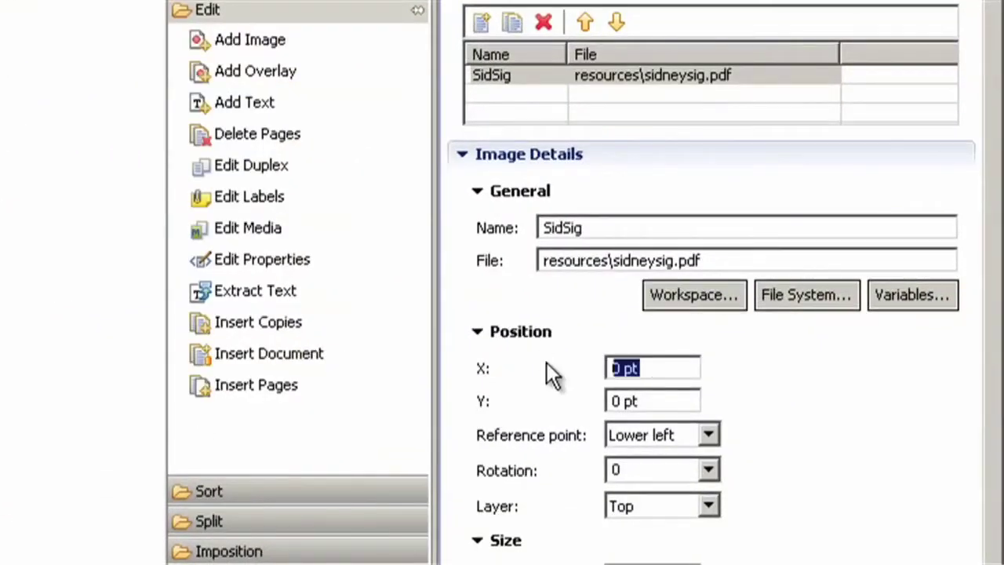
pyautogui.write('66')
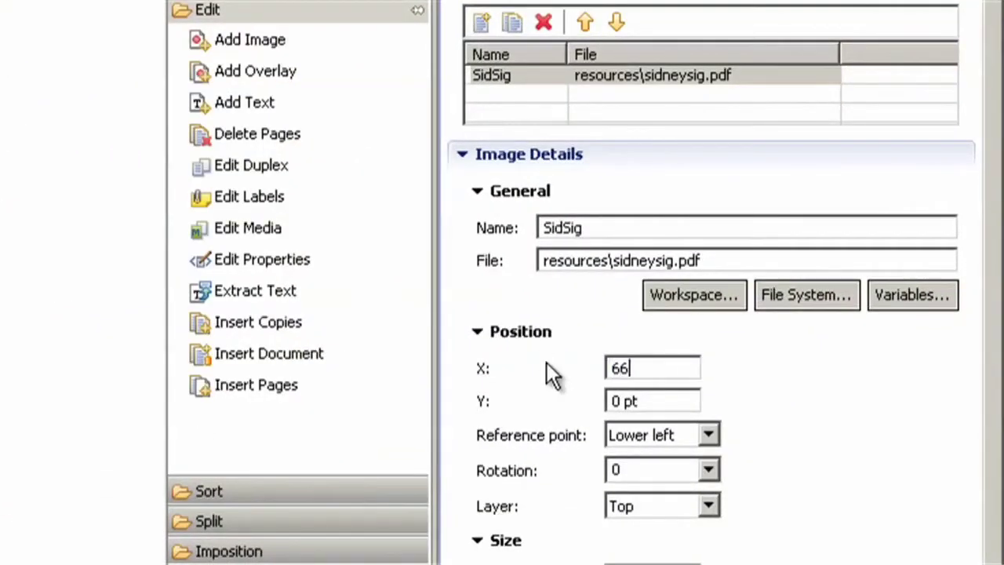
pyautogui.press('Tab')
pyautogui.write('155')
pyautogui.press('Tab')
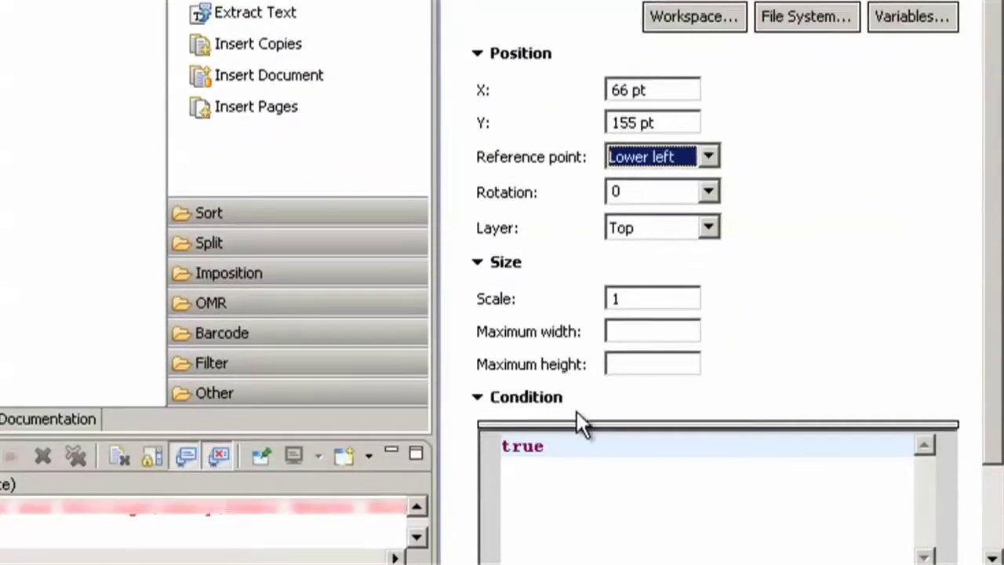
# Set the SidSig image's condition to sheet.pagedevice.type=="mobileletter".
pyautogui.doubleClick(520, 444)
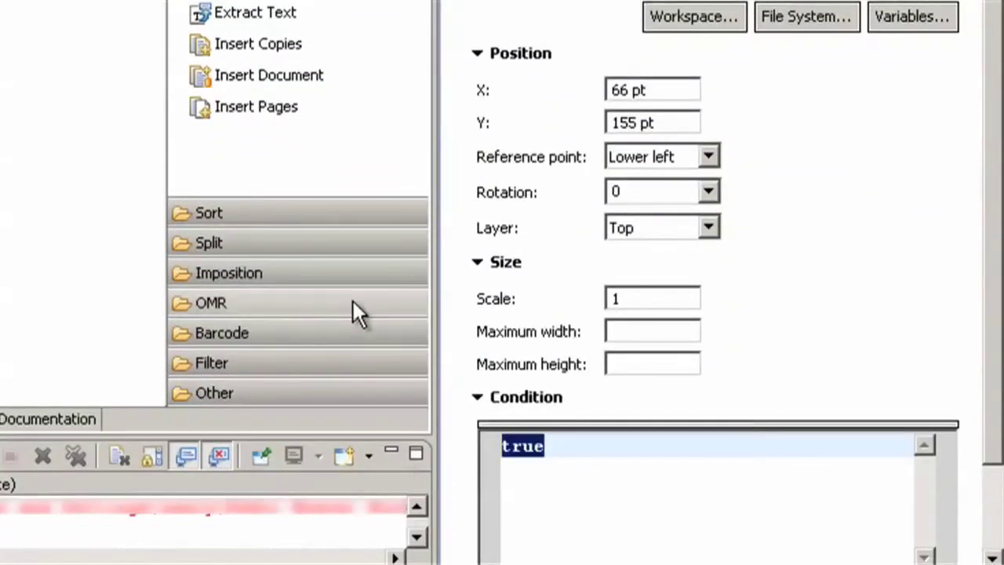
pyautogui.write('s')
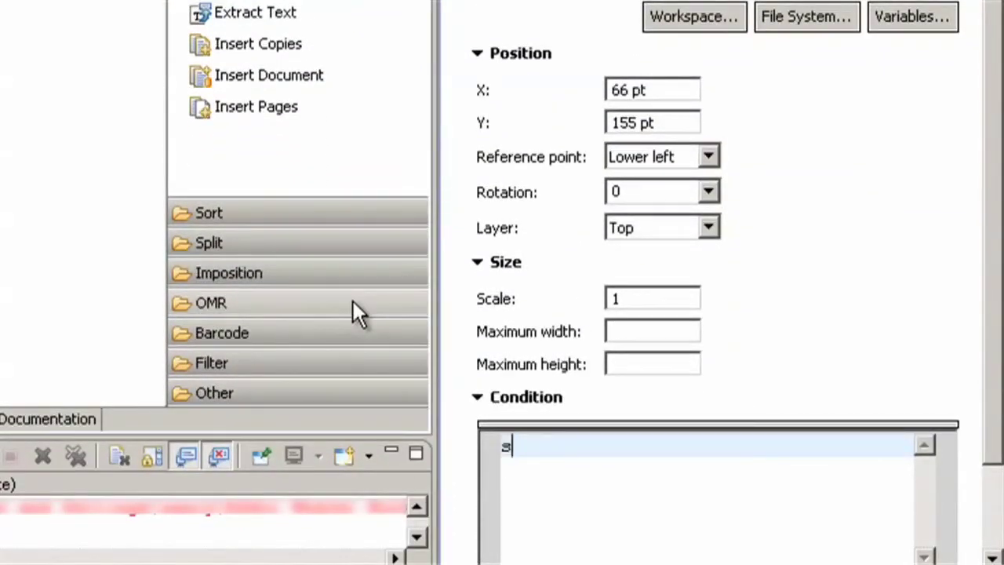
pyautogui.write('heet.paged')
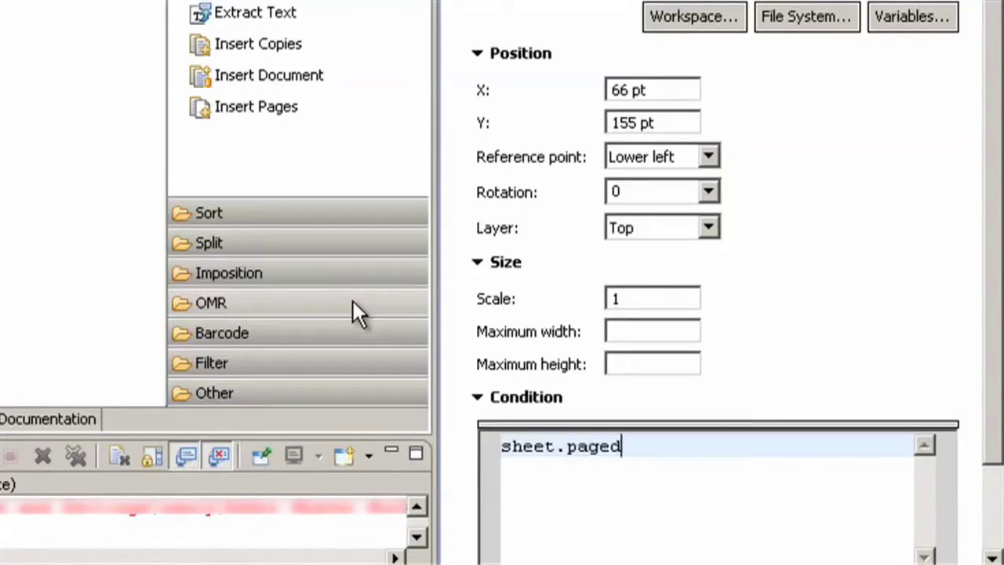
pyautogui.write('evice.')
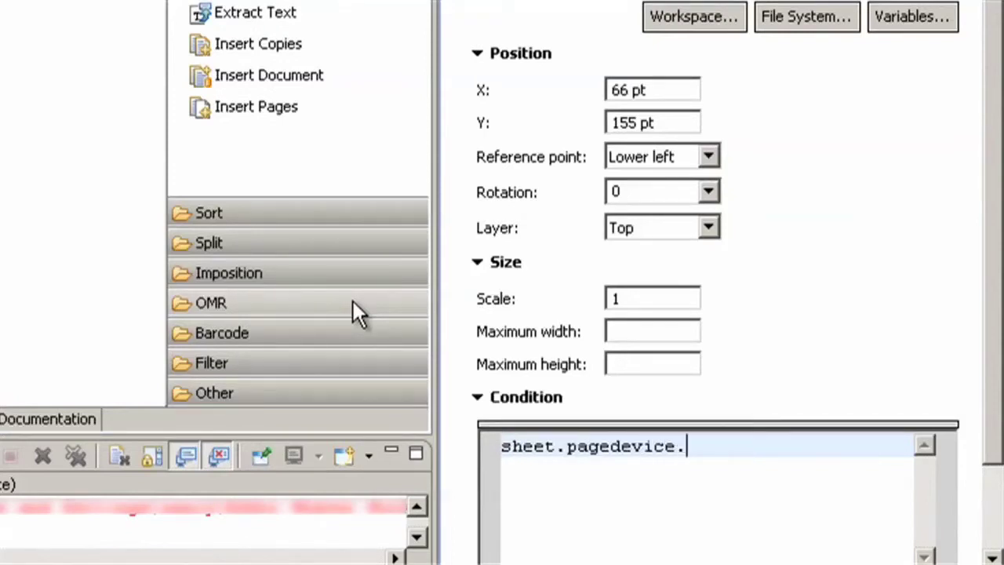
pyautogui.write('type==')
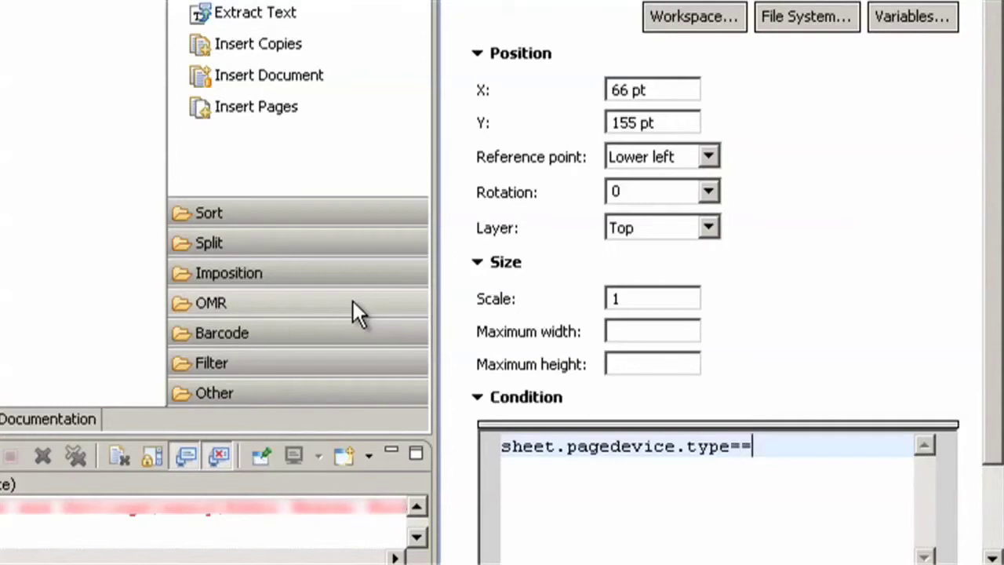
pyautogui.write('"mobile')
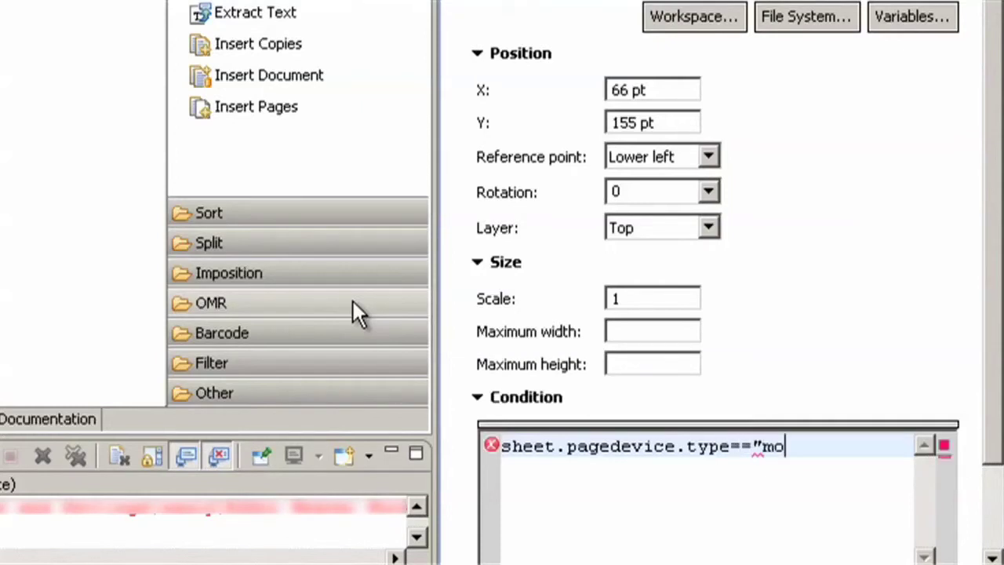
pyautogui.write('letter"')
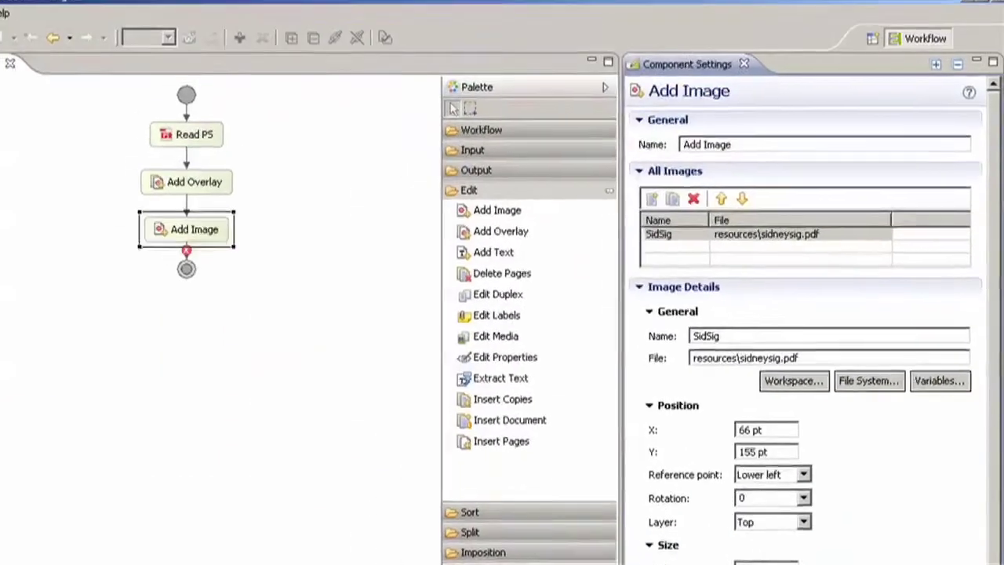
# Add a second image entry named RobertSig using resources\robertsig.pdf, positioned at X 65 pt and Y 192 pt.
pyautogui.click(653, 202)
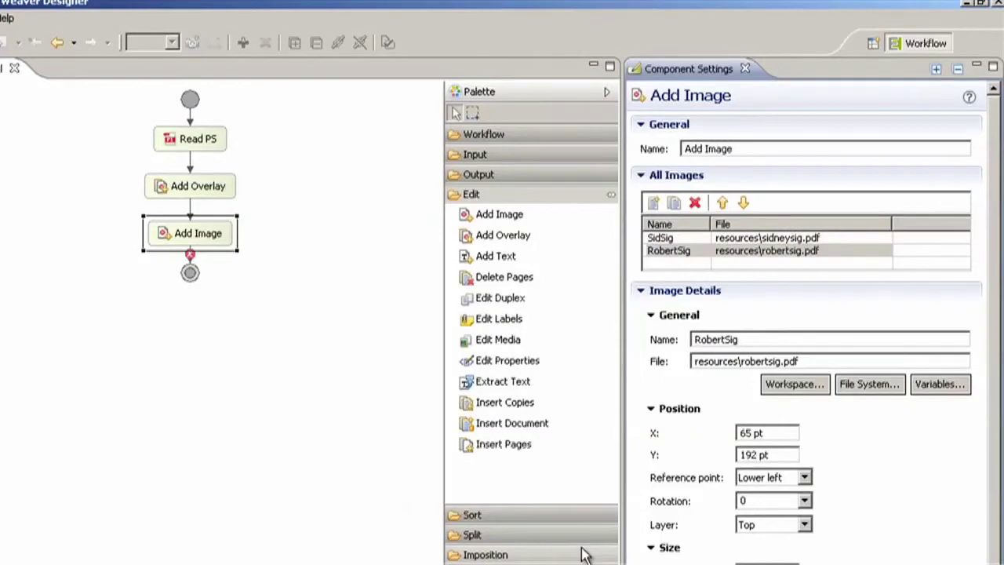
# Insert a Write PDF output component after Add Image, writing to Visionsprint.pdf with the file scope Segment.
pyautogui.click(538, 176)
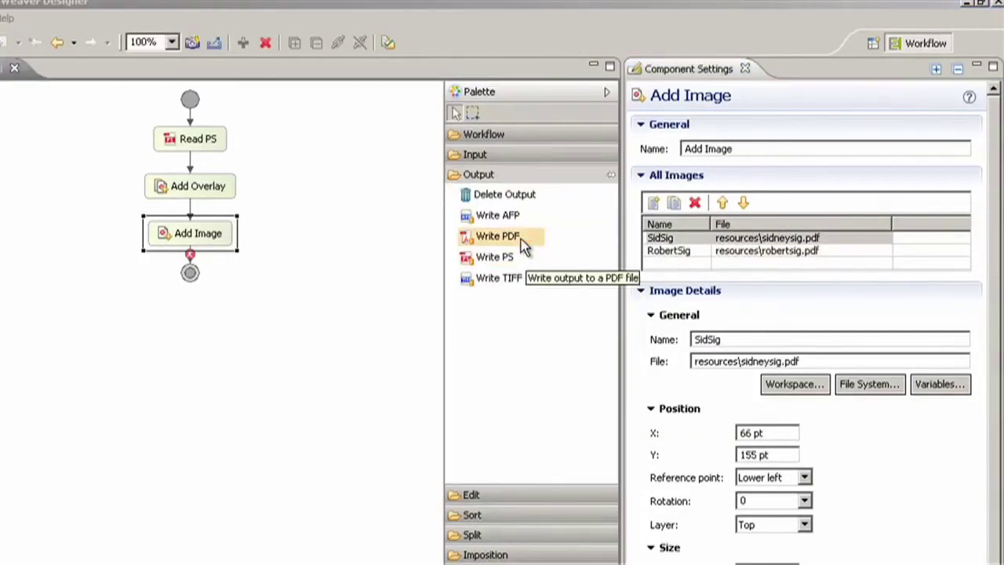
pyautogui.moveTo(519, 237); pyautogui.dragTo(275, 263)
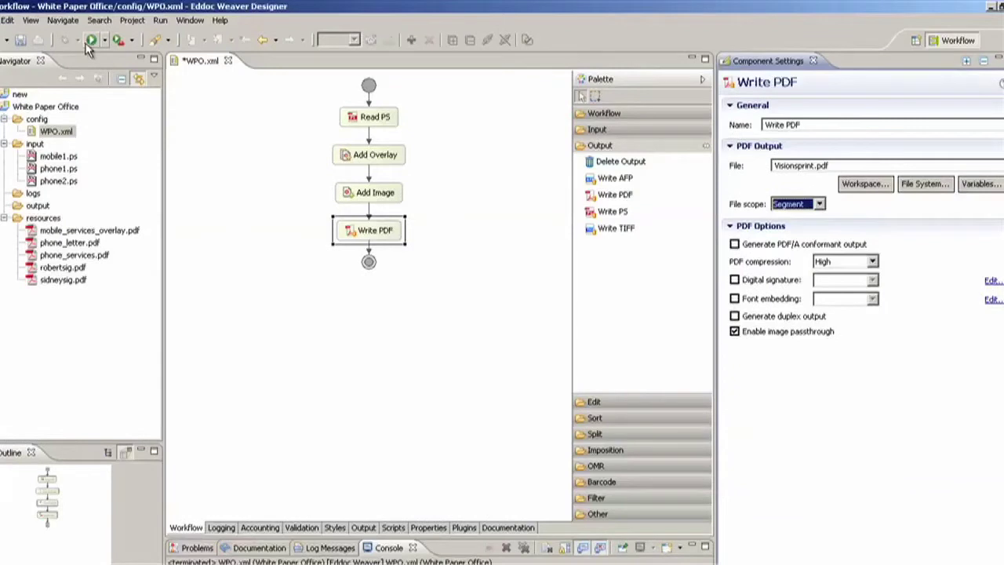
# Run the WPO.xml workflow and view the generated PDF letters to check their overlays and signatures.
pyautogui.click(89, 44)
pyautogui.click(508, 325)
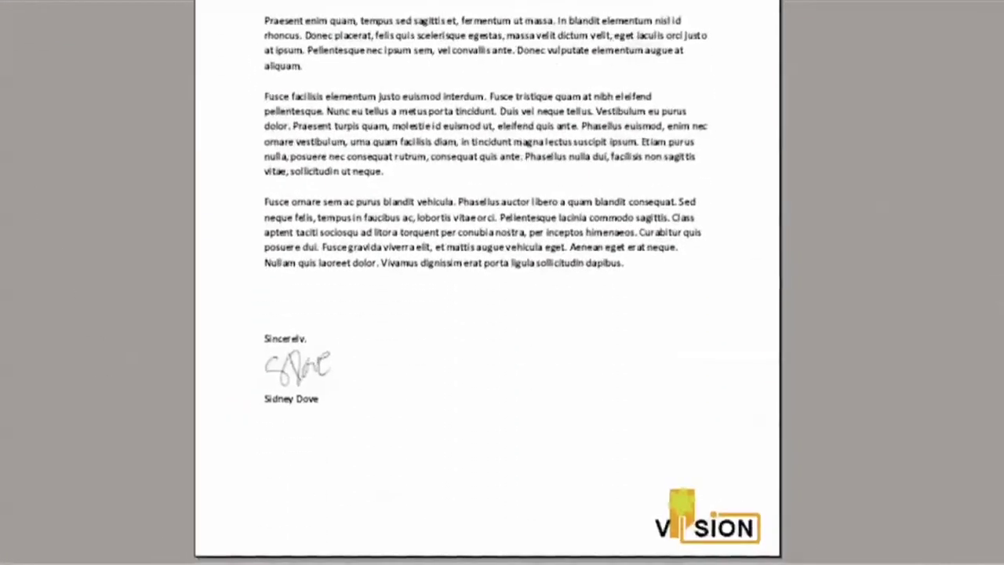
pyautogui.click(533, 560)
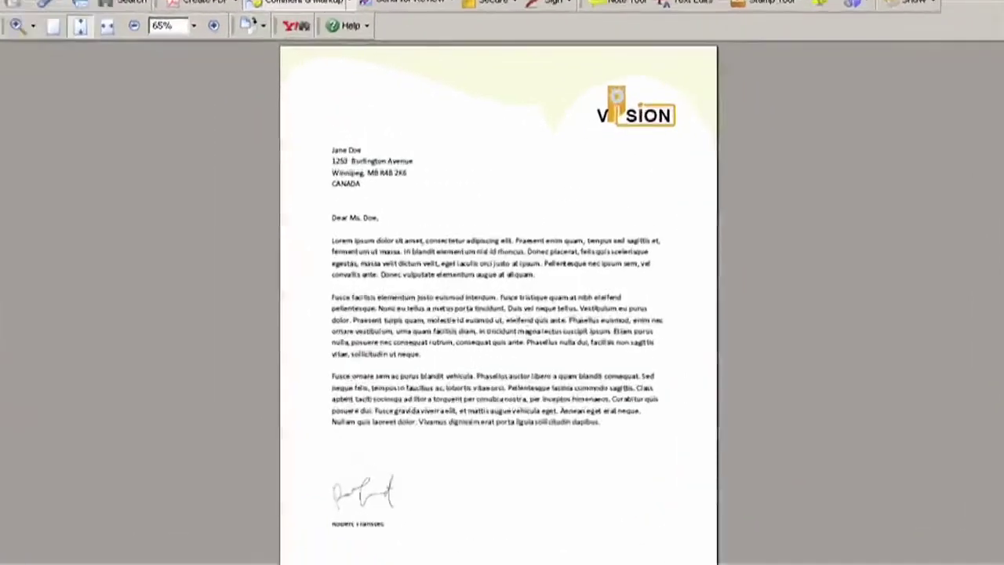